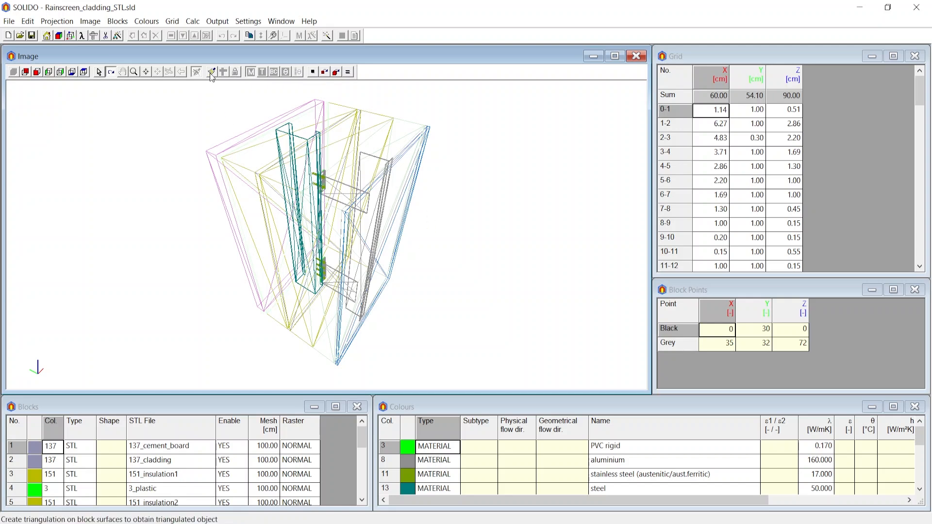
Generate the solid object from the blocks and enable 2D/3D surplus and equivalent thermal transmittance (Ueq) as derived thermal properties
{"action": "left_click", "coordinate": [223, 73]}
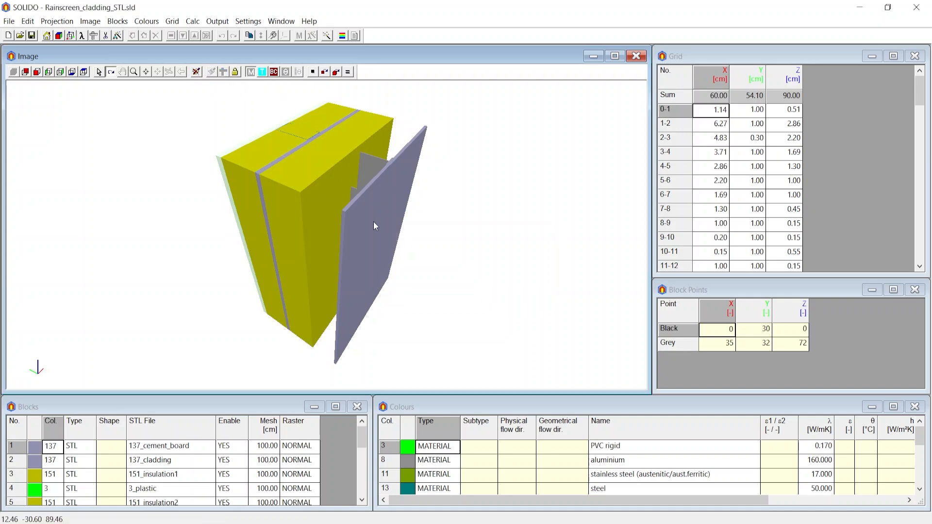
{"action": "left_click", "coordinate": [27, 22]}
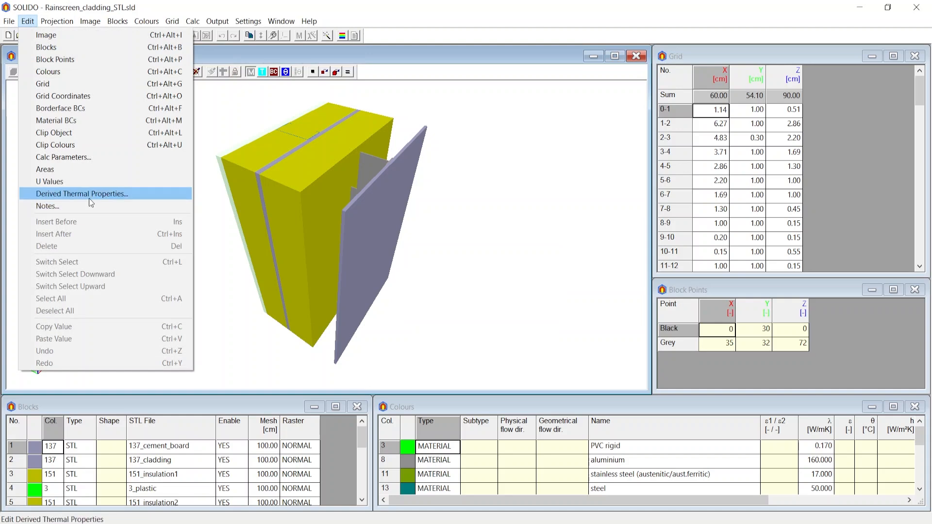
{"action": "left_click", "coordinate": [102, 197]}
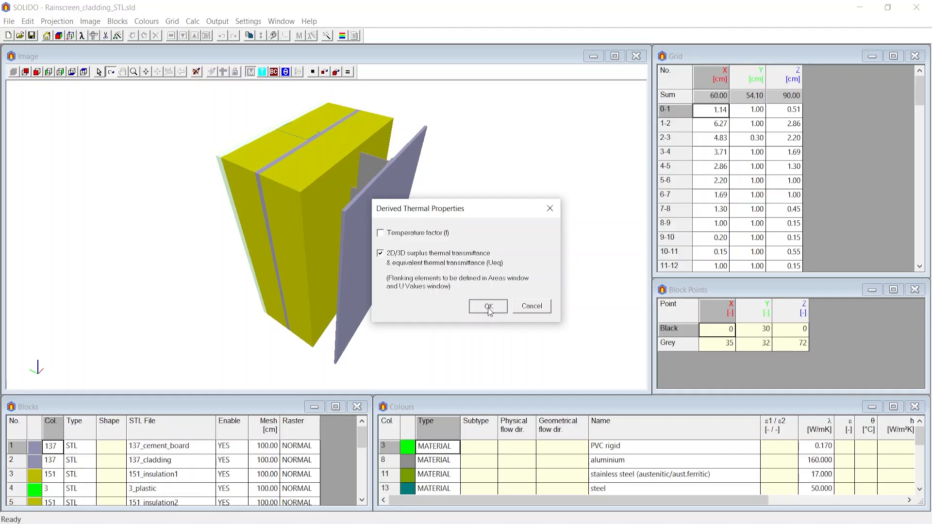
{"action": "left_click", "coordinate": [484, 306]}
Open the Areas table and inspect the first flanking area on the outer cladding face of the model
{"action": "left_click", "coordinate": [27, 22]}
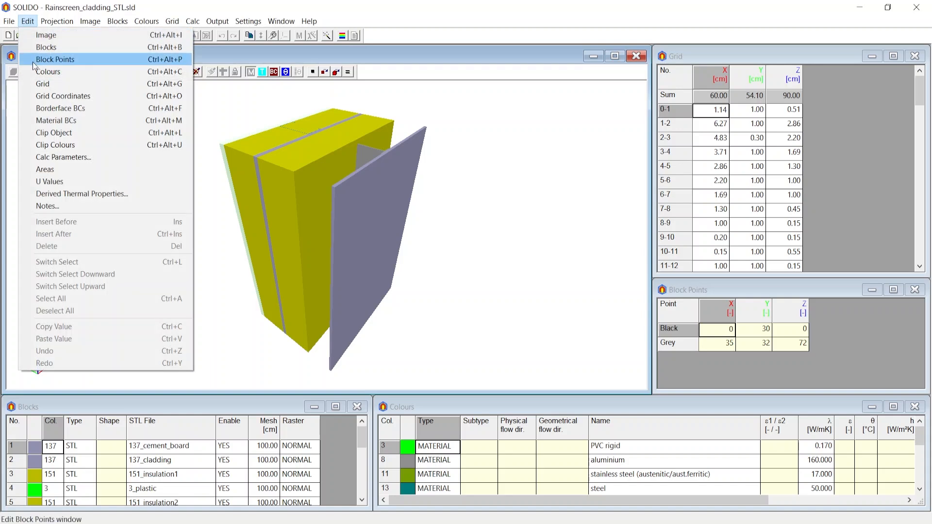
{"action": "left_click", "coordinate": [46, 169]}
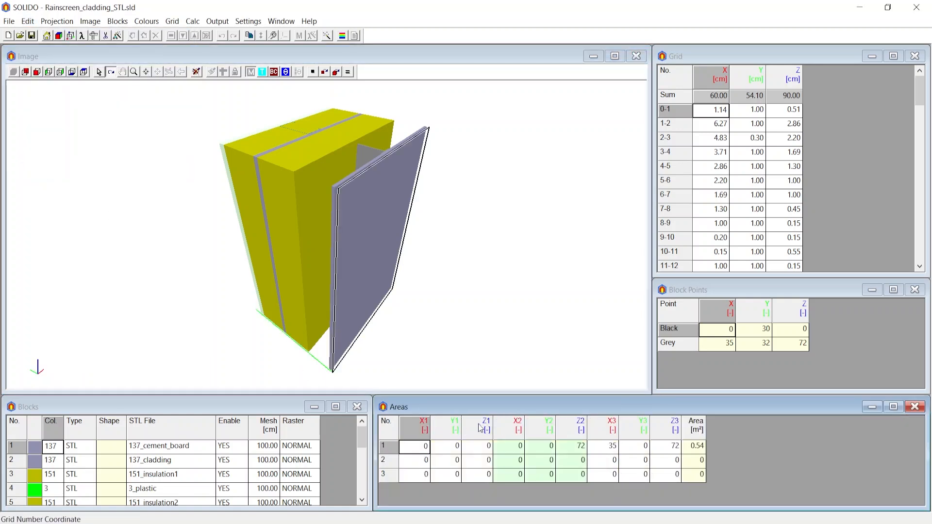
{"action": "left_click", "coordinate": [675, 446]}
{"action": "left_click_drag", "start_coordinate": [500, 283], "coordinate": [417, 267]}
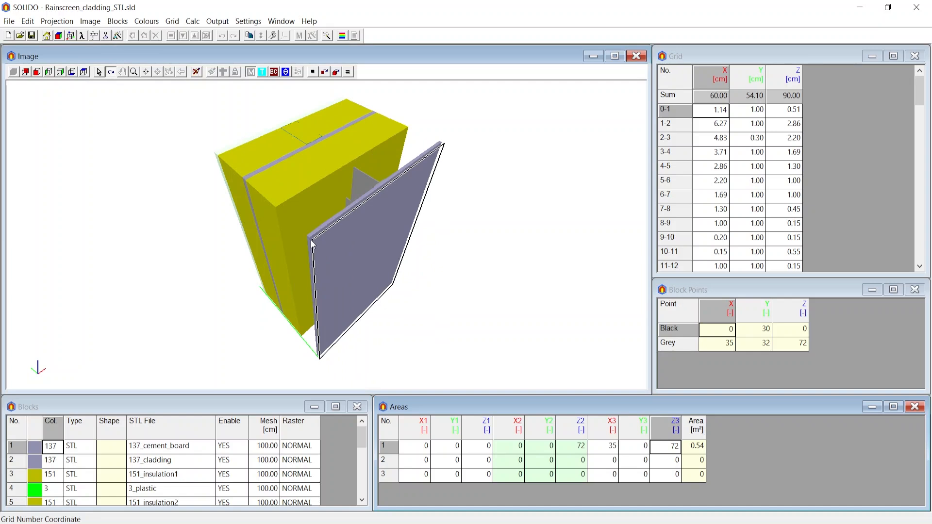
{"action": "mouse_move", "coordinate": [427, 175]}
{"action": "left_mouse_down"}
{"action": "mouse_move", "coordinate": [439, 147]}
{"action": "mouse_move", "coordinate": [404, 286]}
{"action": "left_mouse_up"}
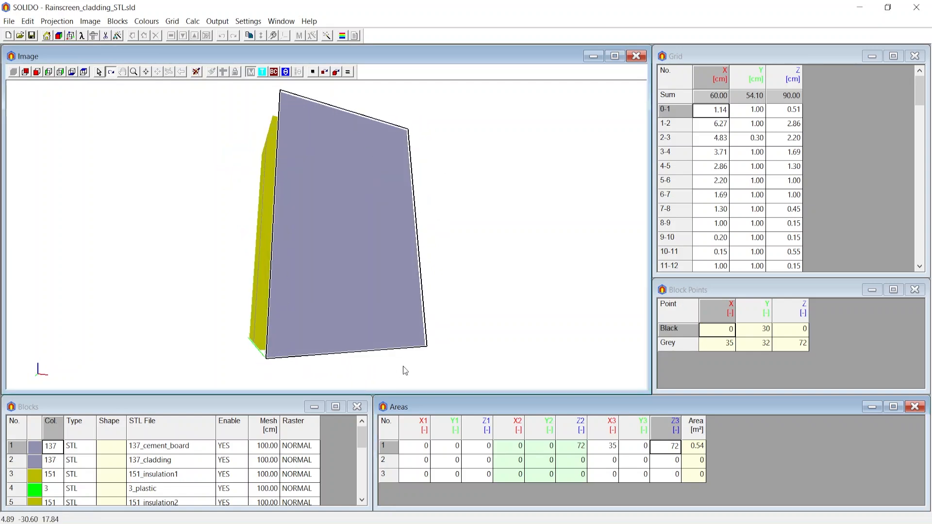
Open the U Values table and reduce the grid to a minimum grid in X, Y and Z without linking block points
{"action": "left_click", "coordinate": [27, 21]}
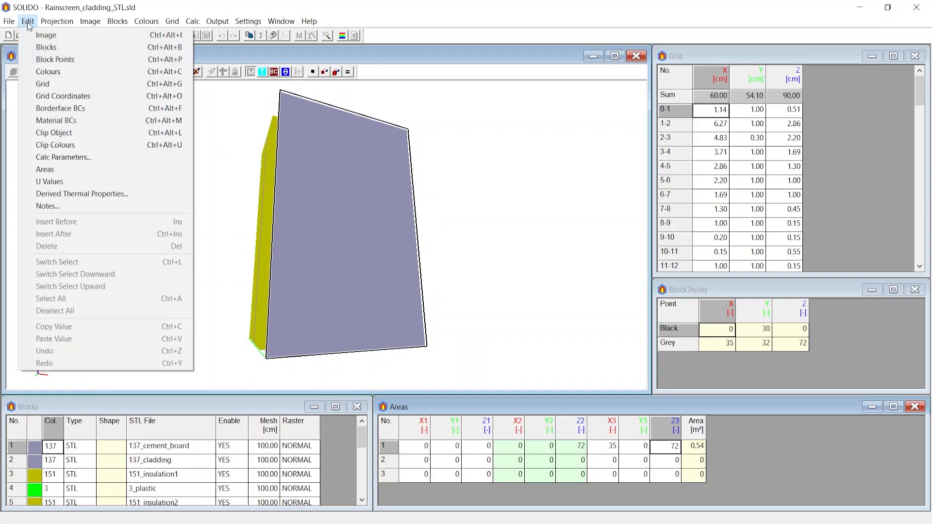
{"action": "left_click", "coordinate": [53, 181]}
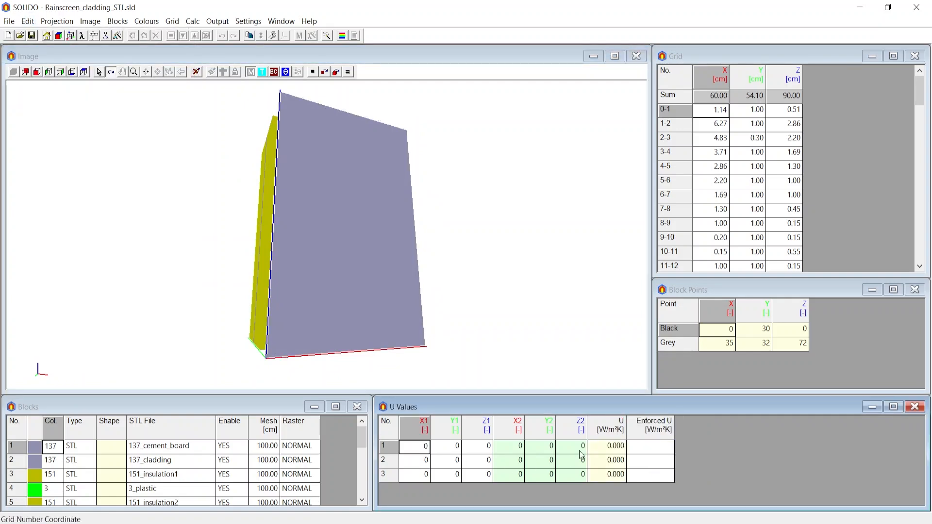
{"action": "left_click", "coordinate": [172, 21]}
{"action": "left_click", "coordinate": [185, 52]}
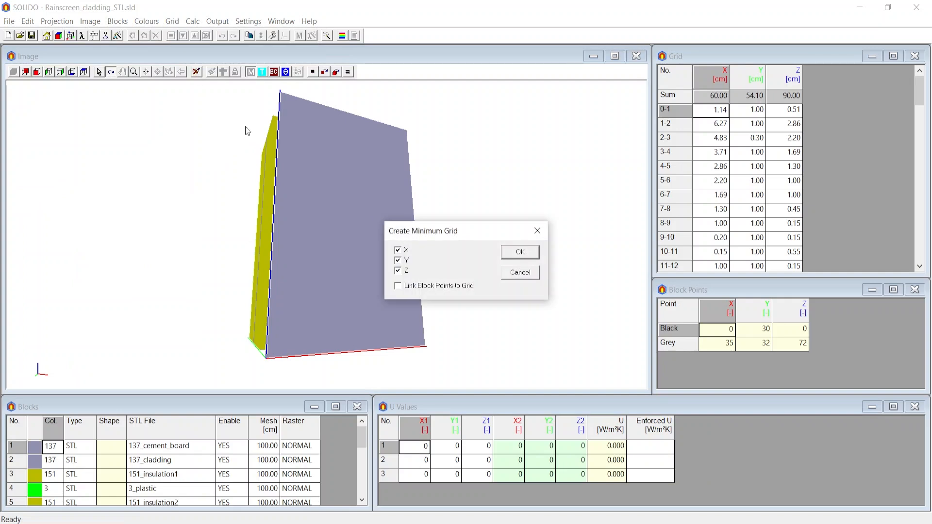
{"action": "left_click", "coordinate": [520, 252]}
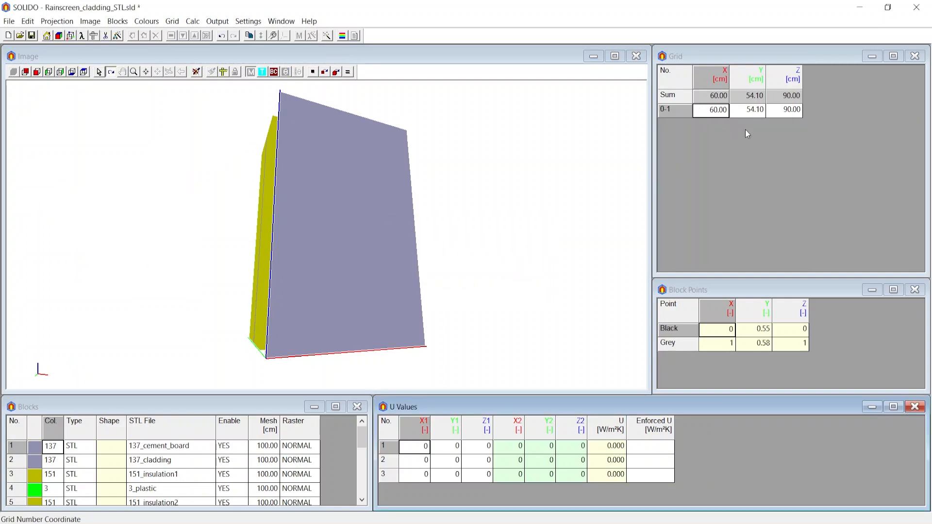
{"action": "left_click", "coordinate": [120, 22]}
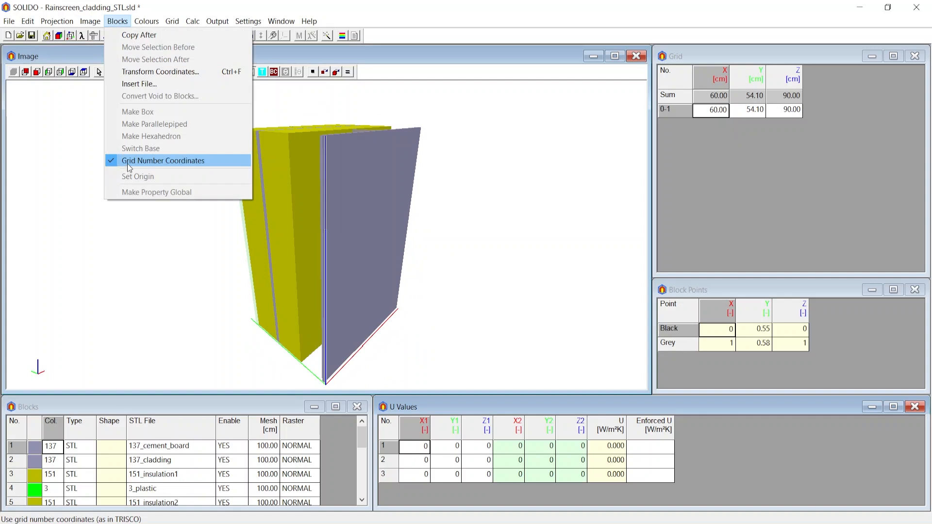
{"action": "left_click", "coordinate": [185, 291]}
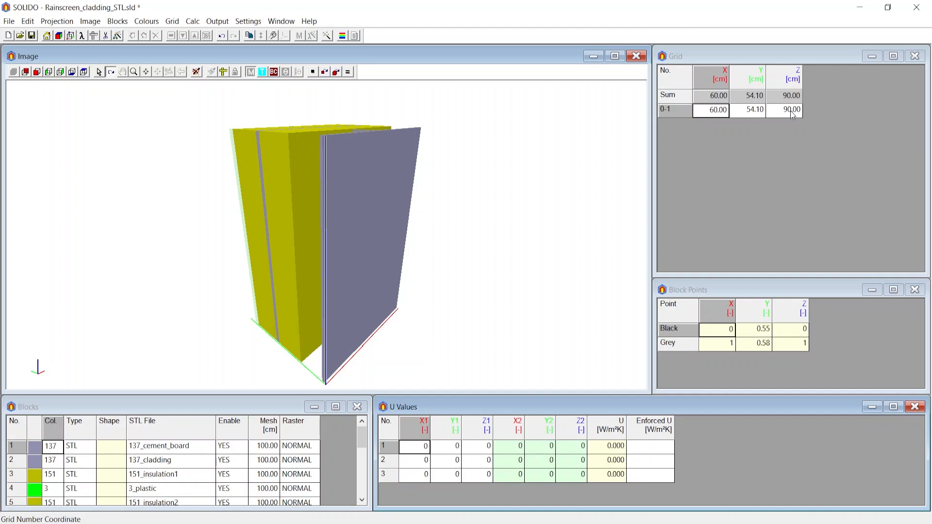
Set Z1 and Z2 of the first U-value line to 0.20
{"action": "left_click", "coordinate": [488, 449]}
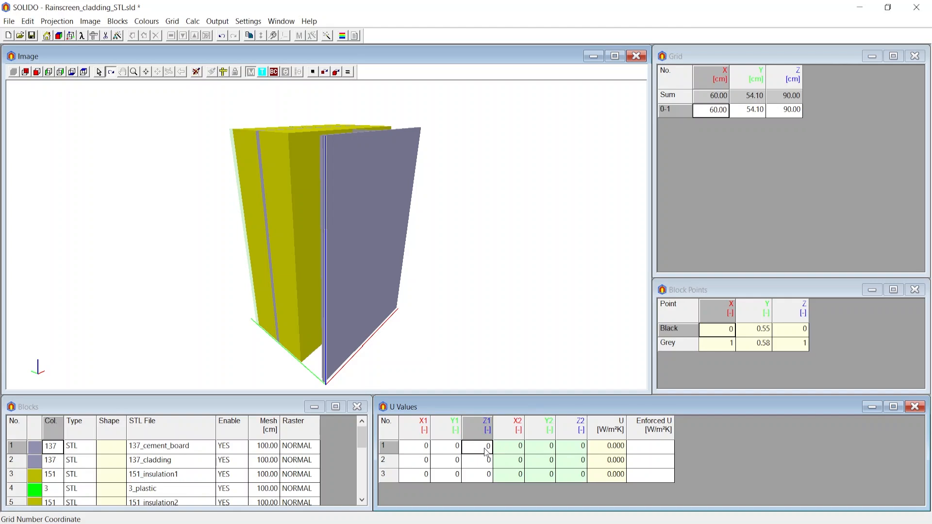
{"action": "left_click", "coordinate": [487, 451]}
{"action": "type", "text": ".2"}
{"action": "left_click", "coordinate": [582, 449]}
{"action": "left_click", "coordinate": [582, 449]}
{"action": "type", "text": ".4"}
{"action": "key", "text": "Return"}
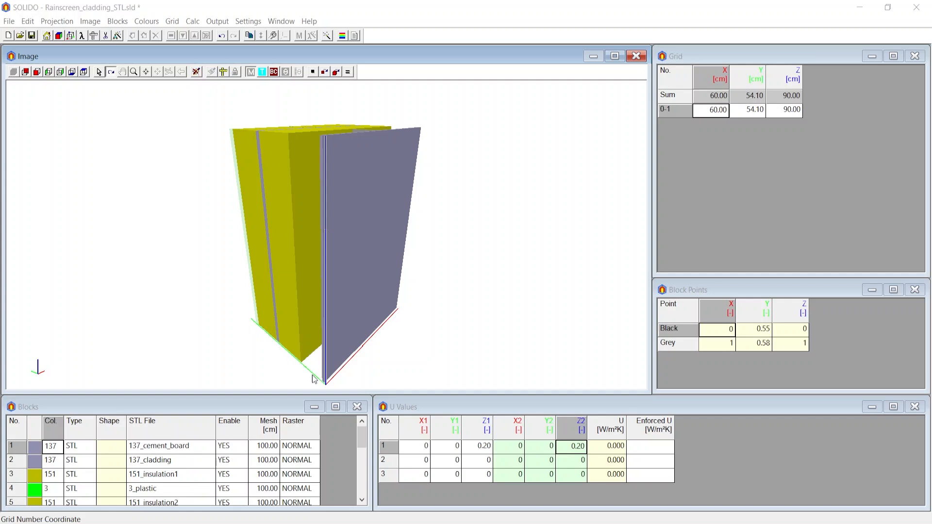
{"action": "left_click_drag", "start_coordinate": [327, 380], "coordinate": [339, 374]}
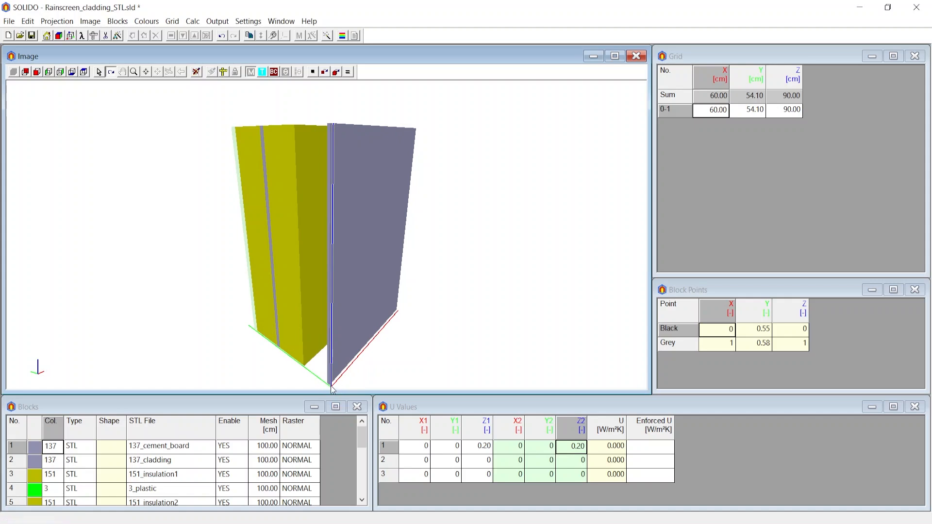
{"action": "left_click_drag", "start_coordinate": [377, 379], "coordinate": [356, 371]}
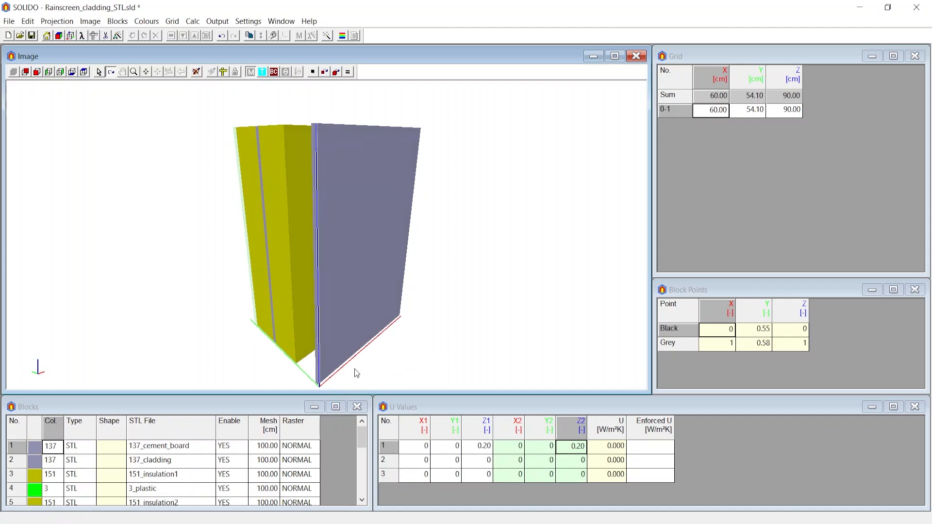
Set Y1 to 0.10 and Y2 to 1 for the first U-value line so it crosses the wall behind the cladding
{"action": "left_click", "coordinate": [416, 448]}
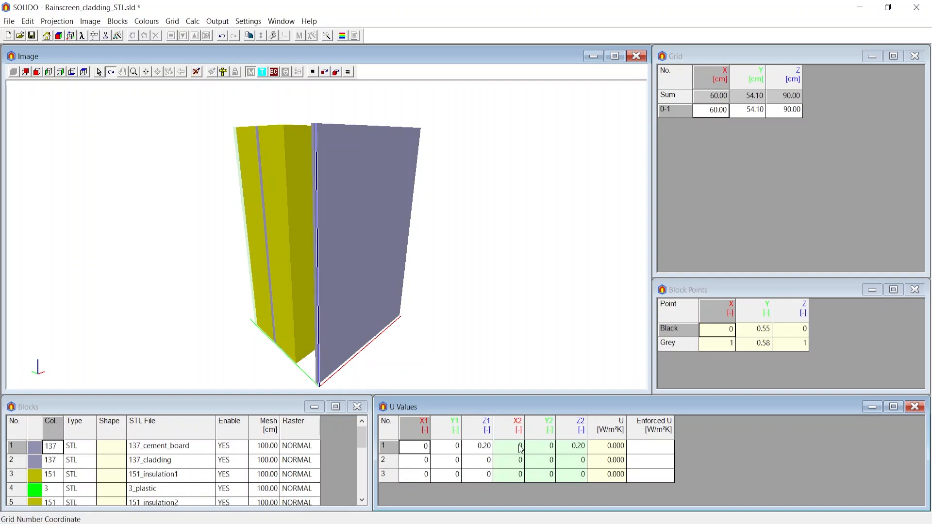
{"action": "left_click", "coordinate": [519, 446]}
{"action": "left_click", "coordinate": [426, 446]}
{"action": "left_click_drag", "start_coordinate": [320, 385], "coordinate": [406, 315]}
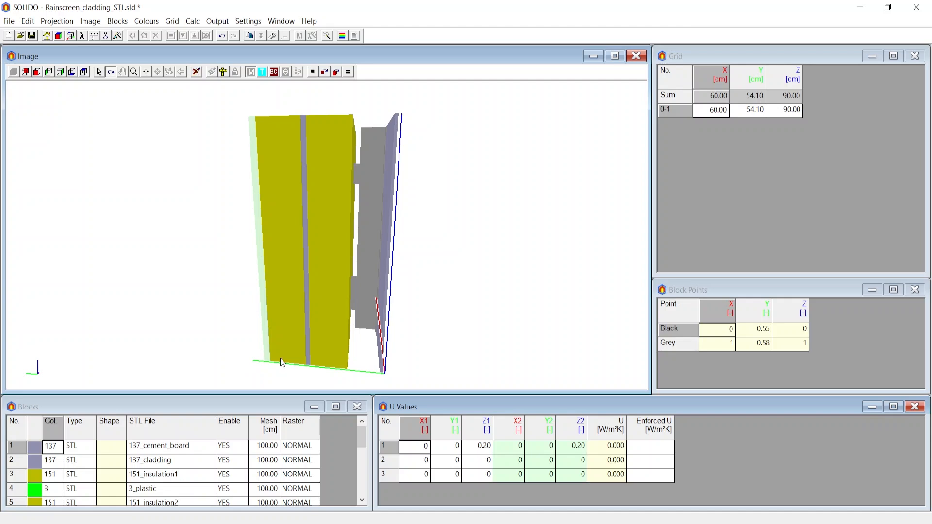
{"action": "left_click", "coordinate": [453, 446]}
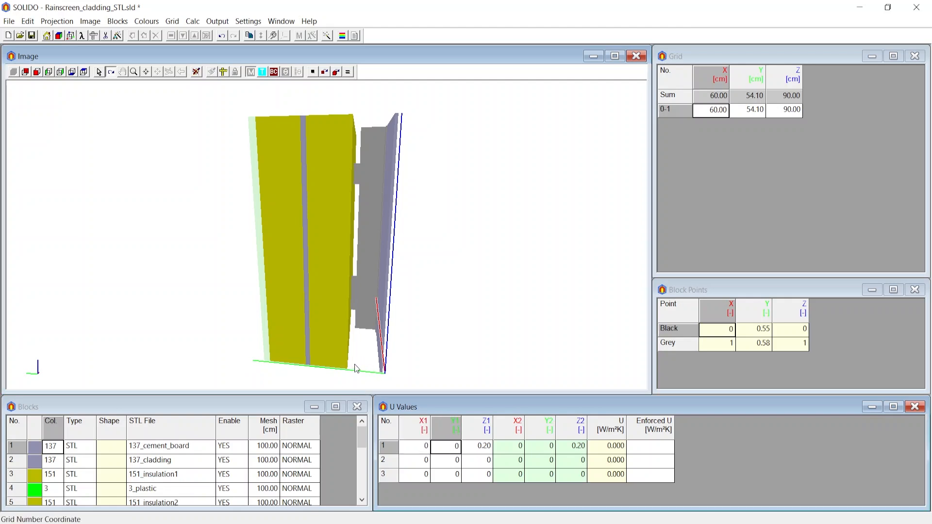
{"action": "type", "text": "0.1"}
{"action": "key", "text": "Return"}
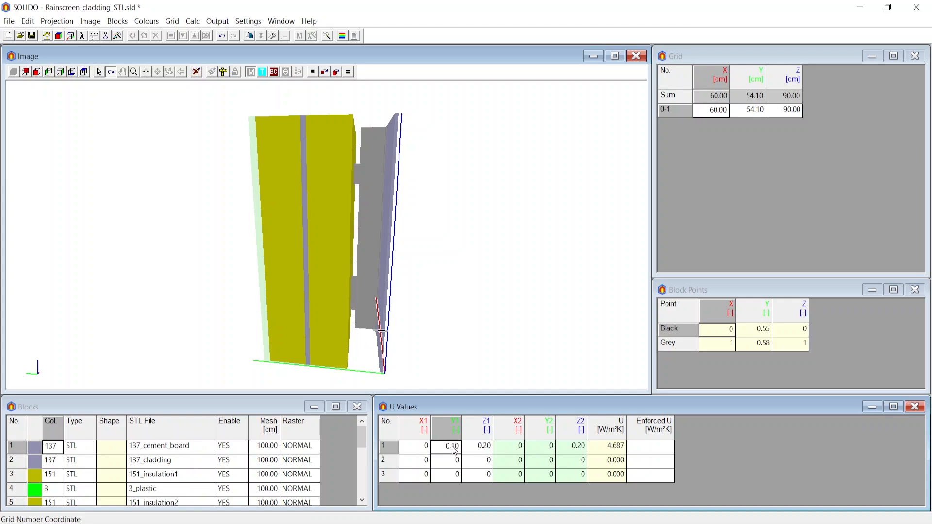
{"action": "left_click", "coordinate": [542, 448]}
{"action": "type", "text": "1"}
{"action": "key", "text": "Return"}
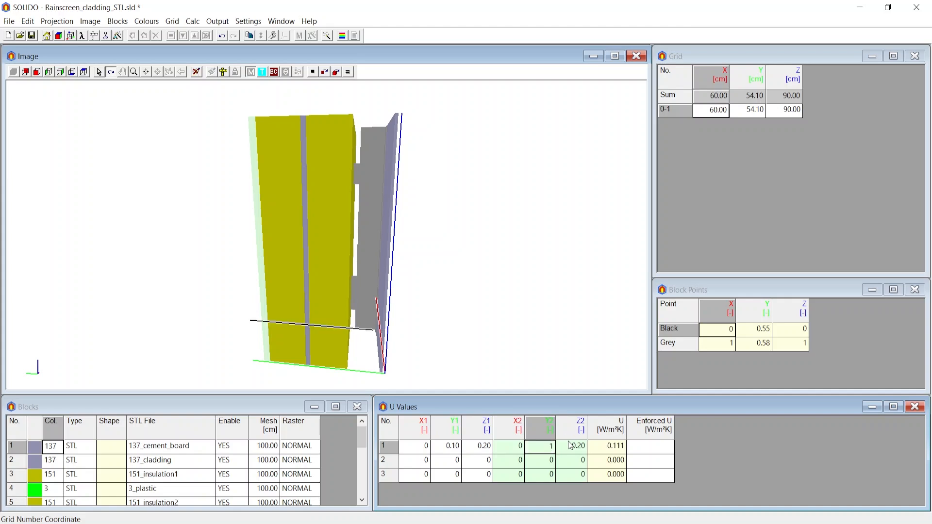
{"action": "left_click_drag", "start_coordinate": [545, 358], "coordinate": [328, 360]}
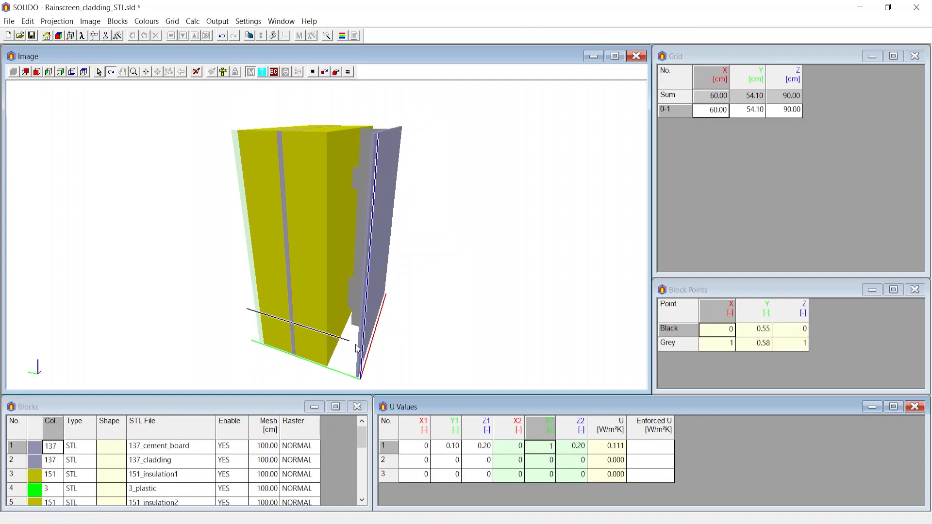
{"action": "mouse_move", "coordinate": [354, 342]}
{"action": "left_mouse_down"}
{"action": "mouse_move", "coordinate": [371, 343]}
{"action": "mouse_move", "coordinate": [318, 352]}
{"action": "mouse_move", "coordinate": [351, 347]}
{"action": "left_mouse_up"}
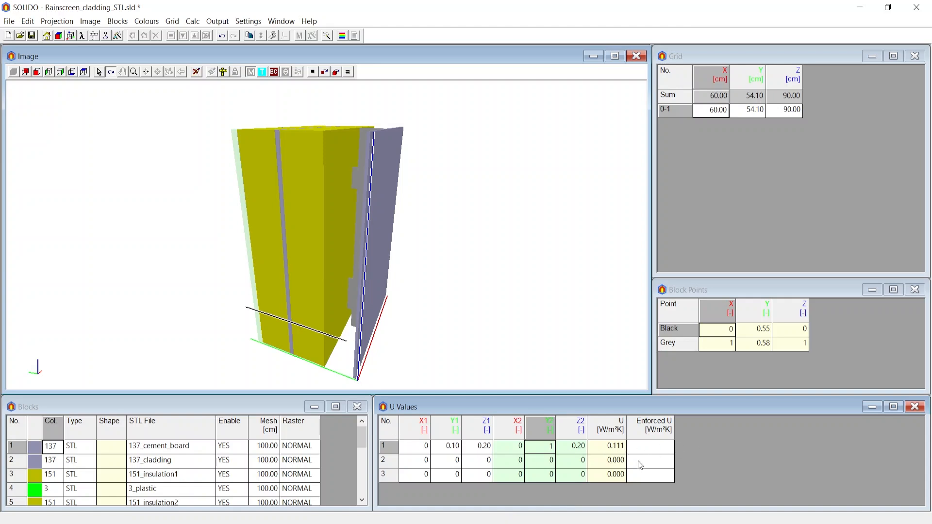
{"action": "left_click_drag", "start_coordinate": [495, 321], "coordinate": [470, 342]}
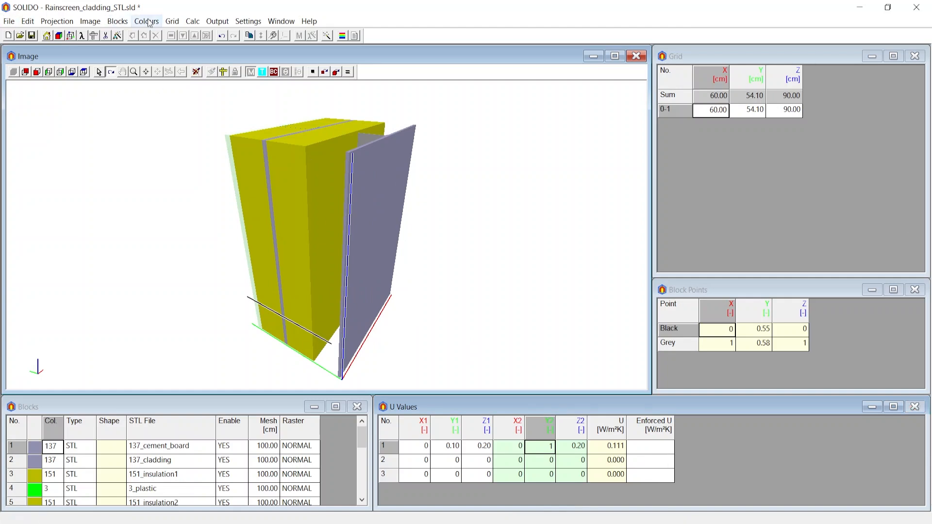
Regenerate the grid with Auto Grid Generation using a factor of 1.3
{"action": "left_click", "coordinate": [172, 20]}
{"action": "left_click", "coordinate": [197, 37]}
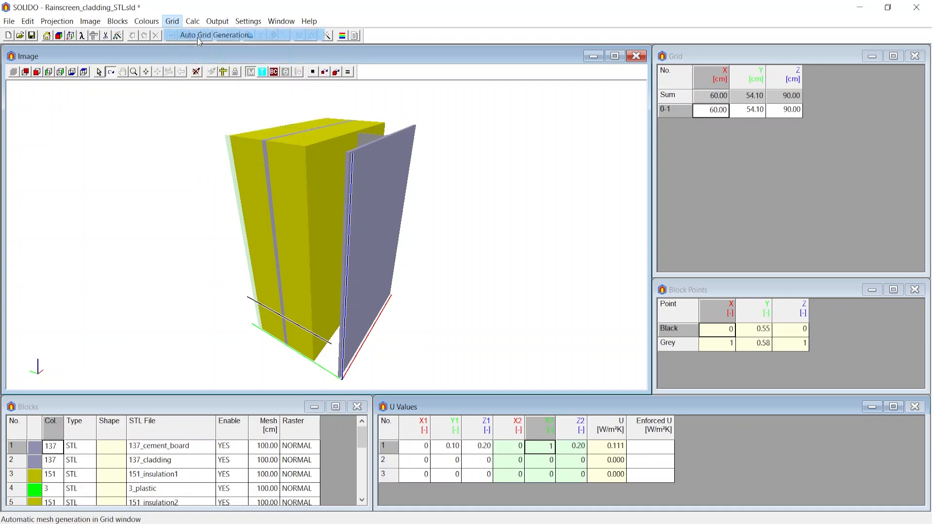
{"action": "left_click_drag", "start_coordinate": [460, 300], "coordinate": [361, 318]}
{"action": "type", "text": "1.3"}
{"action": "key", "text": "Return"}
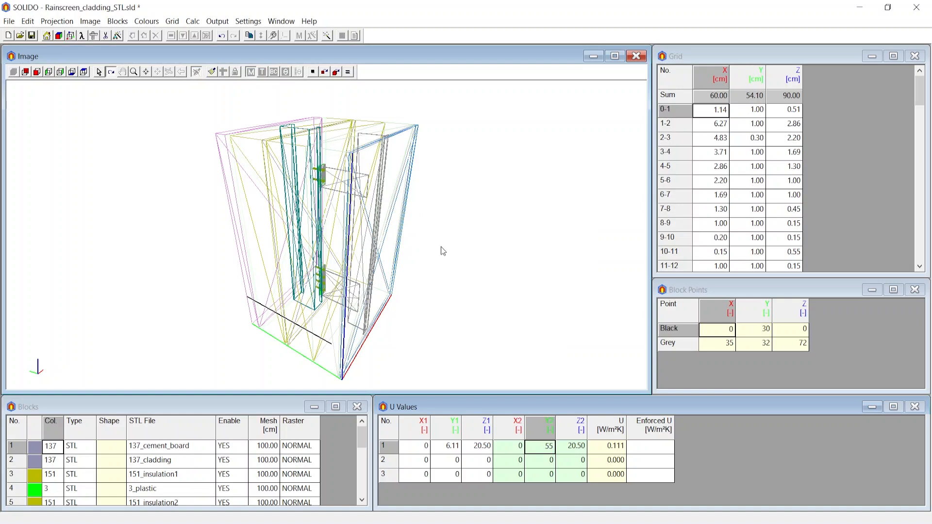
Review the regenerated grid spacings and close the U Values and Areas tables
{"action": "scroll", "coordinate": [784, 166], "scroll_direction": "down", "scroll_amount": 6}
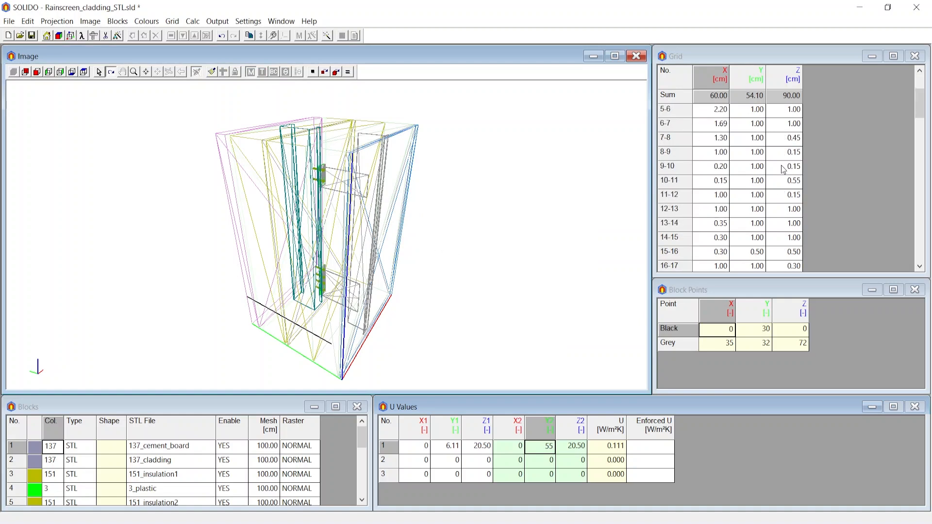
{"action": "scroll", "coordinate": [784, 166], "scroll_direction": "down", "scroll_amount": 6}
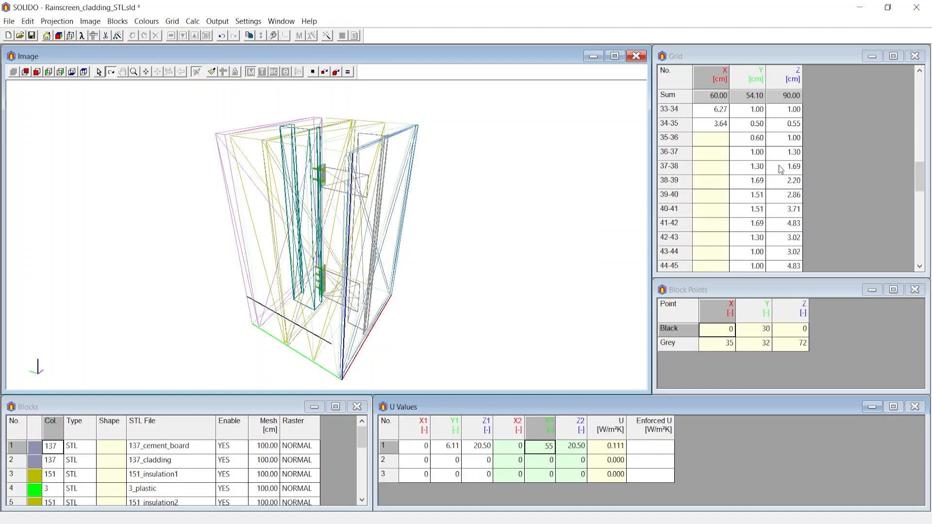
{"action": "scroll", "coordinate": [779, 178], "scroll_direction": "down", "scroll_amount": 6}
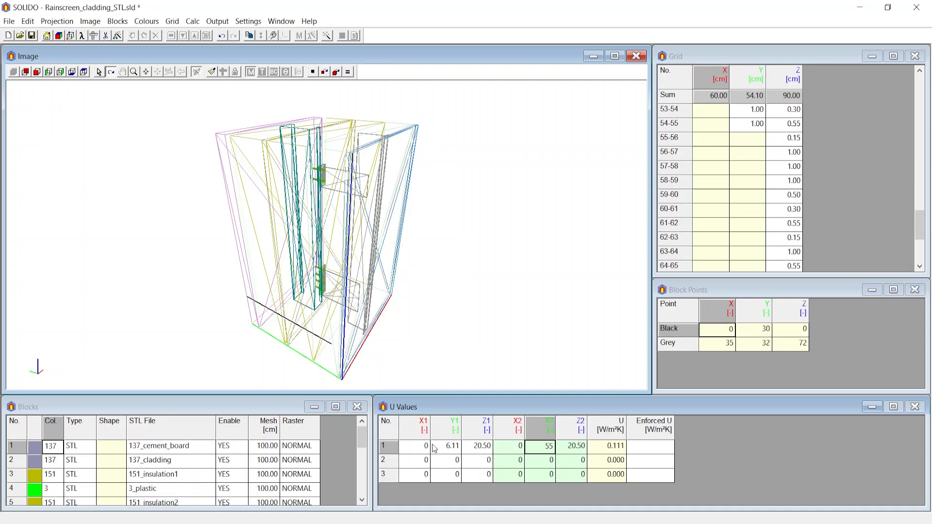
{"action": "left_click", "coordinate": [916, 409]}
{"action": "left_click", "coordinate": [915, 407]}
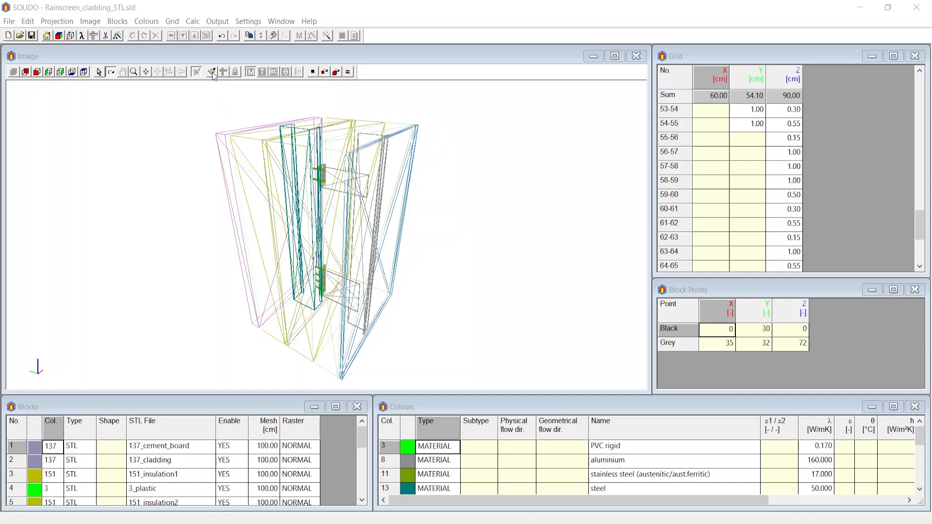
Build the triangulated and rasterised object and fit its grid to the block surfaces
{"action": "left_click", "coordinate": [212, 72]}
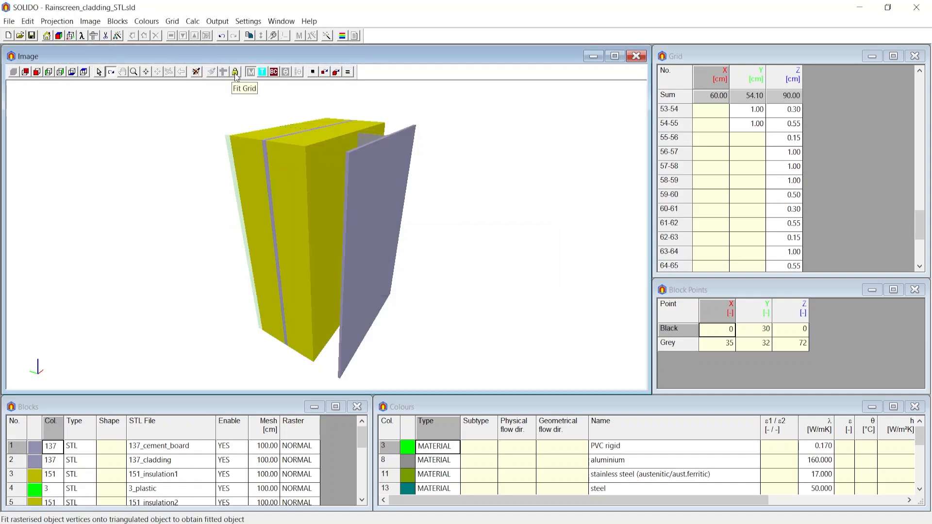
{"action": "left_click", "coordinate": [235, 73]}
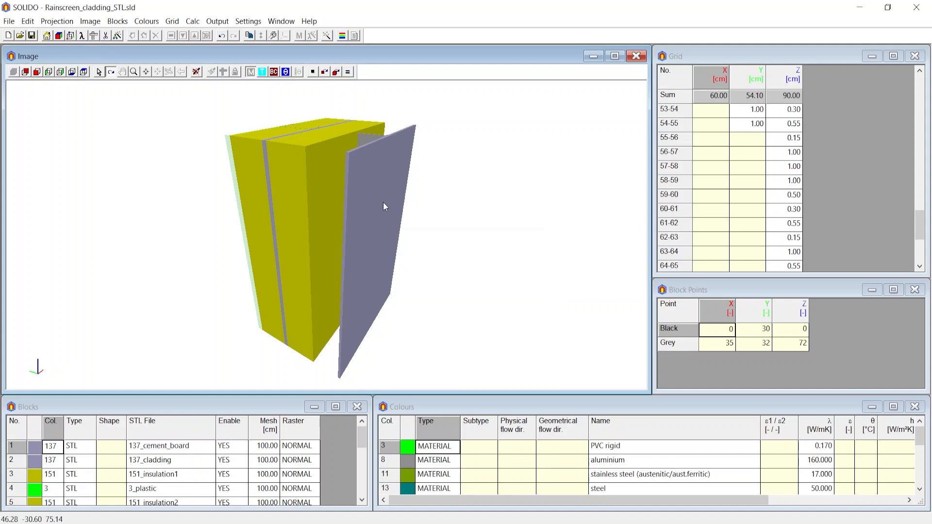
{"action": "left_click_drag", "start_coordinate": [383, 202], "coordinate": [360, 206]}
Run the thermal calculation and inspect the temperature distribution on the wall model
{"action": "left_click", "coordinate": [329, 36]}
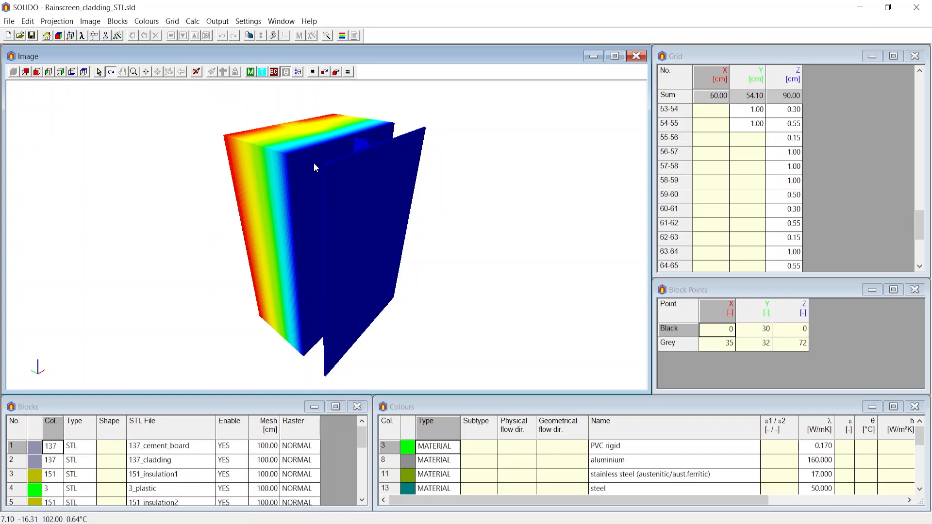
{"action": "left_click_drag", "start_coordinate": [329, 197], "coordinate": [428, 194]}
{"action": "left_click", "coordinate": [925, 13]}
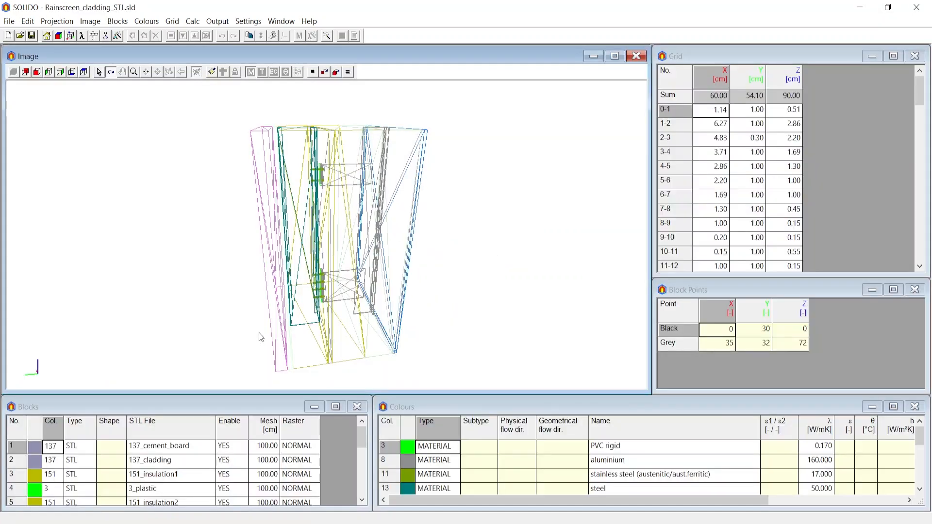
Switch the wireframe wall model to its solid calculated object and display the calculated temperatures on the material blocks
{"action": "left_click_drag", "start_coordinate": [267, 127], "coordinate": [378, 130]}
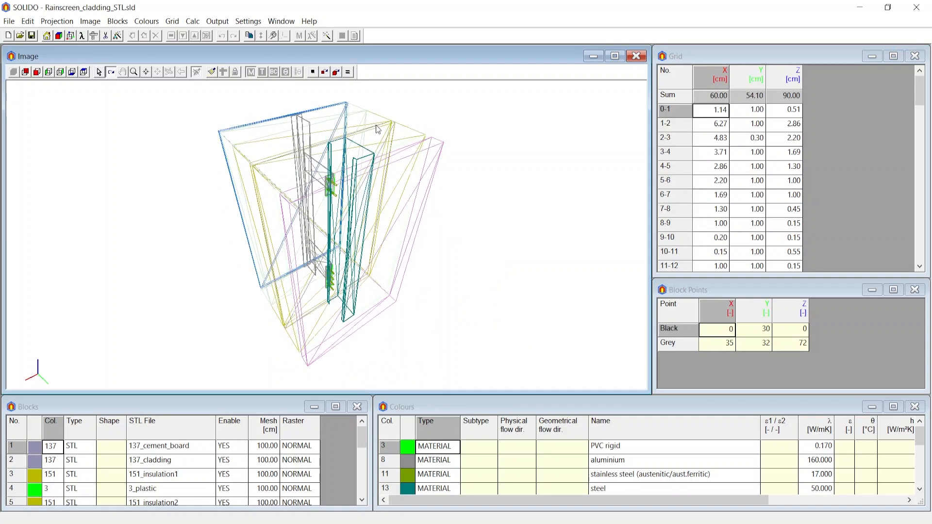
{"action": "left_click_drag", "start_coordinate": [259, 228], "coordinate": [398, 290]}
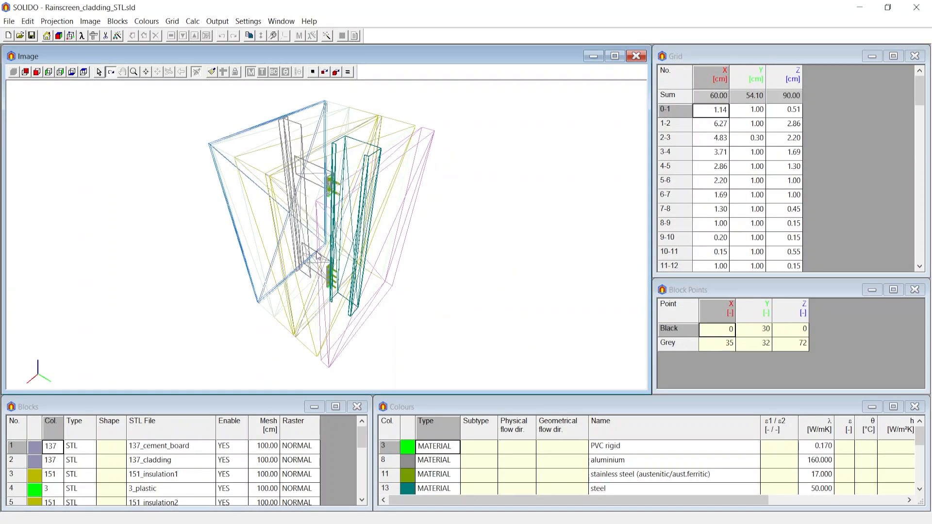
{"action": "left_click", "coordinate": [214, 72]}
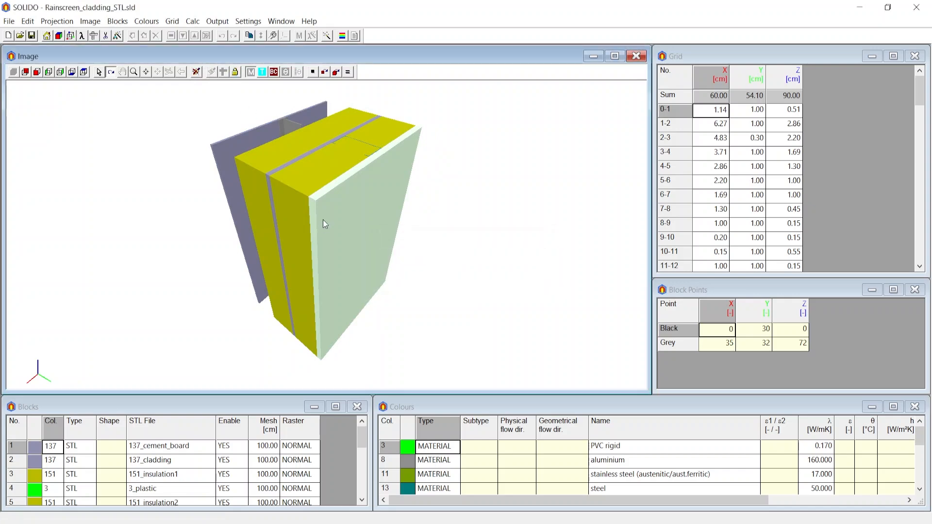
{"action": "left_click", "coordinate": [286, 73]}
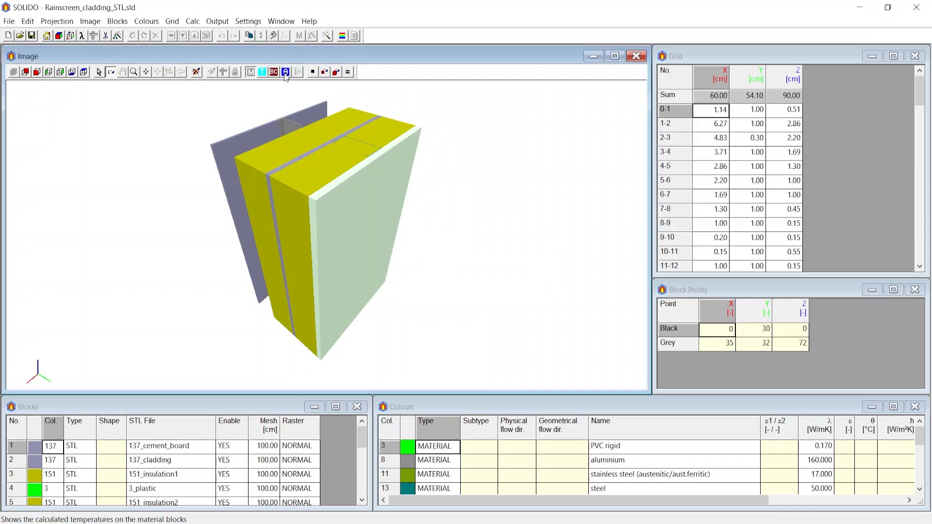
Open the text output and review the input data report, including grid, colours and calculation parameters
{"action": "left_click", "coordinate": [353, 37]}
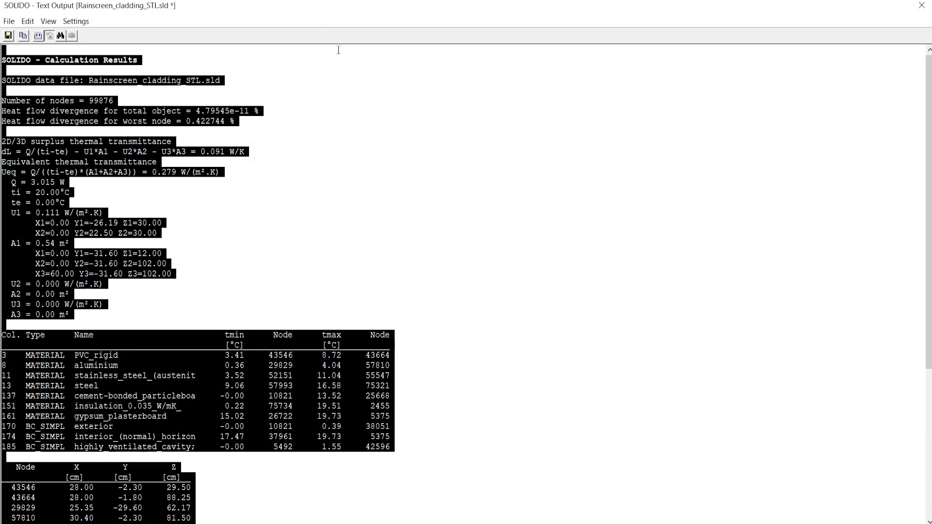
{"action": "left_click", "coordinate": [40, 37]}
{"action": "scroll", "coordinate": [130, 141], "scroll_direction": "up", "scroll_amount": 9}
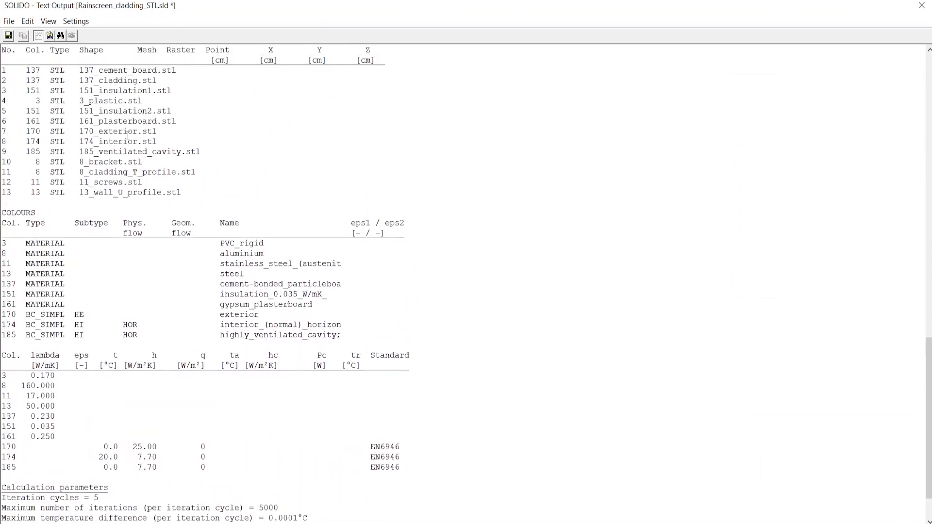
{"action": "scroll", "coordinate": [133, 144], "scroll_direction": "up", "scroll_amount": 20}
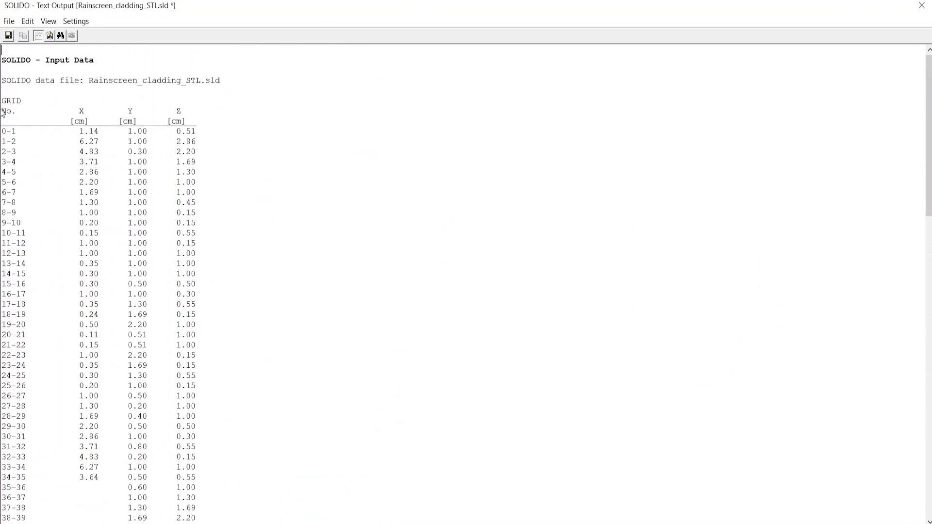
{"action": "scroll", "coordinate": [124, 176], "scroll_direction": "down", "scroll_amount": 20}
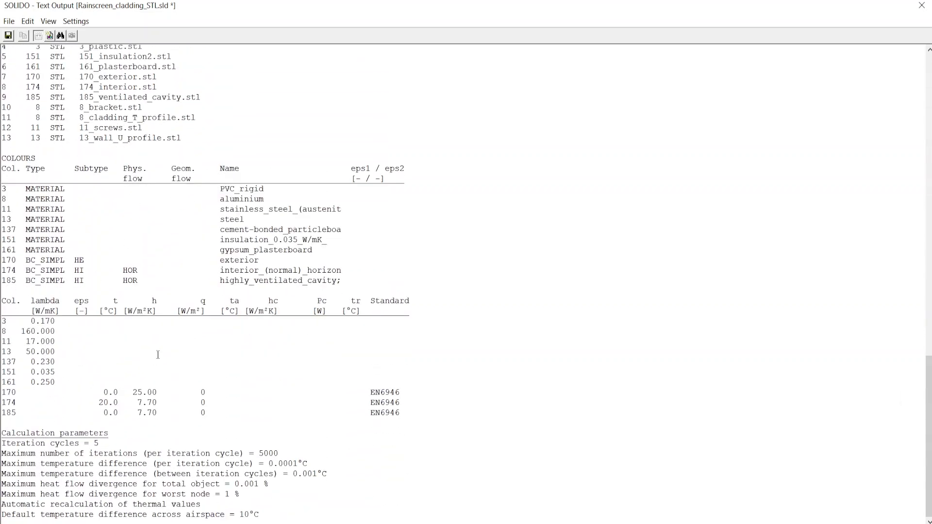
Show the calculation results report and examine the number of nodes, surplus and equivalent thermal transmittance, and heat flow Q
{"action": "left_click", "coordinate": [51, 38]}
{"action": "scroll", "coordinate": [146, 152], "scroll_direction": "up", "scroll_amount": 8}
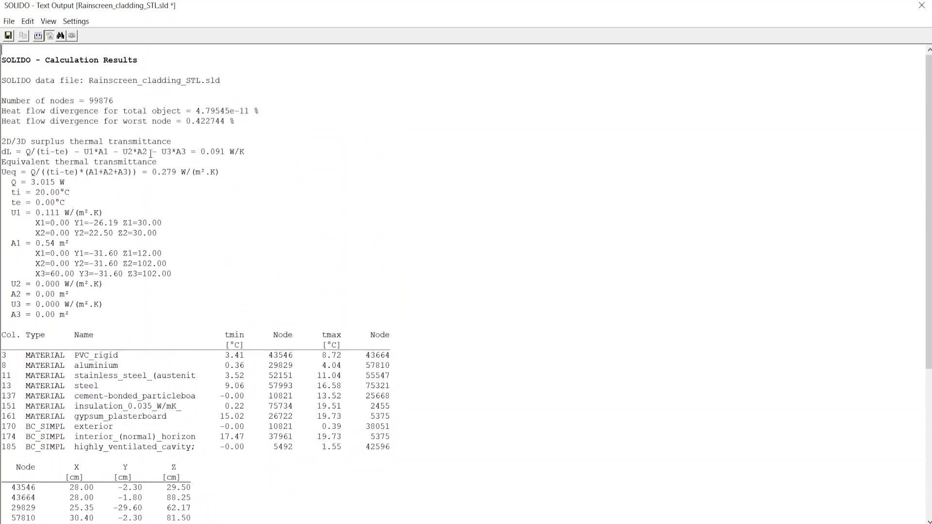
{"action": "left_click_drag", "start_coordinate": [83, 90], "coordinate": [107, 101]}
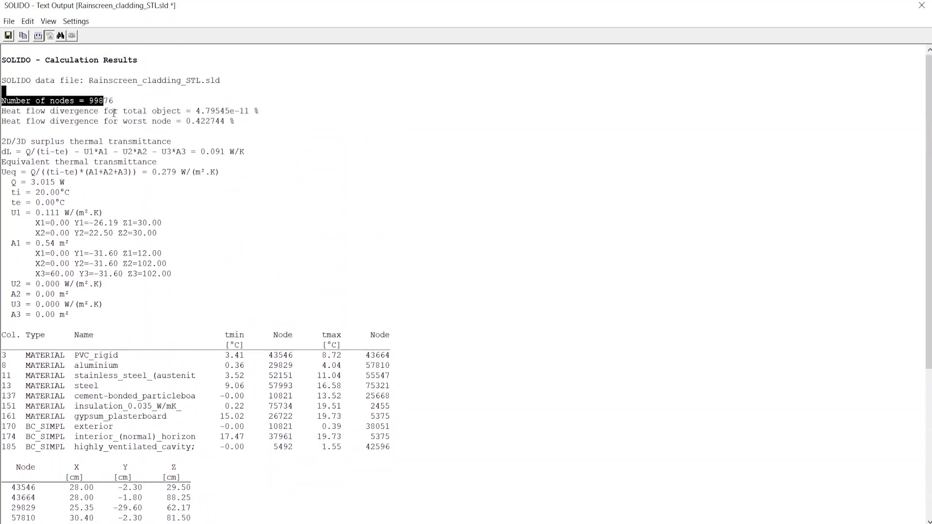
{"action": "left_click", "coordinate": [114, 111]}
{"action": "left_click_drag", "start_coordinate": [31, 151], "coordinate": [252, 152]}
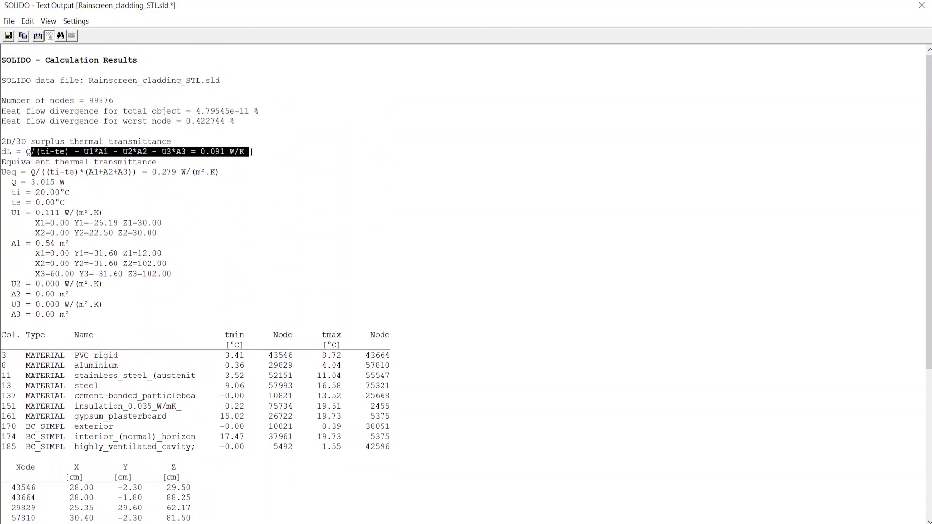
{"action": "left_click", "coordinate": [223, 171]}
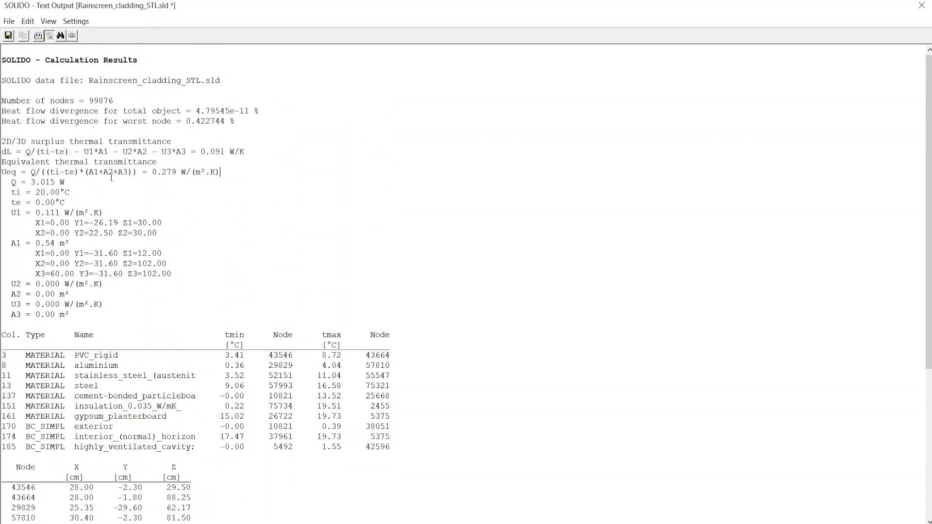
{"action": "left_click_drag", "start_coordinate": [25, 183], "coordinate": [58, 183]}
{"action": "left_click", "coordinate": [70, 194]}
Review the minimum and maximum temperatures and the heat flows per boundary condition, and close the text output
{"action": "scroll", "coordinate": [105, 168], "scroll_direction": "down", "scroll_amount": 2}
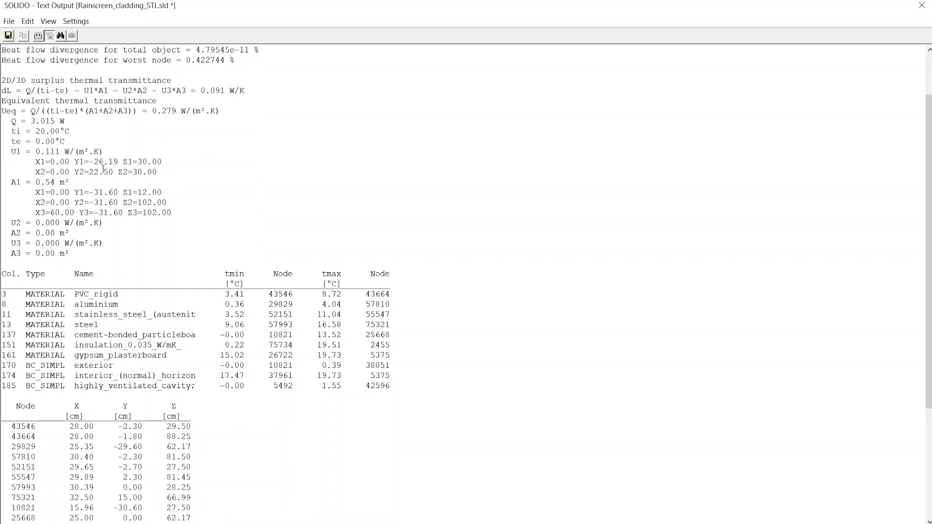
{"action": "scroll", "coordinate": [106, 191], "scroll_direction": "down", "scroll_amount": 1}
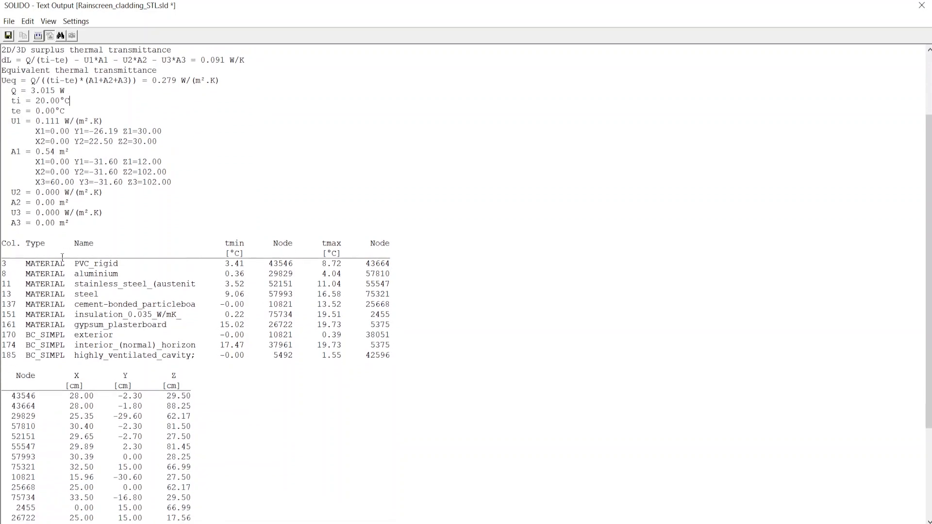
{"action": "scroll", "coordinate": [62, 258], "scroll_direction": "down", "scroll_amount": 1}
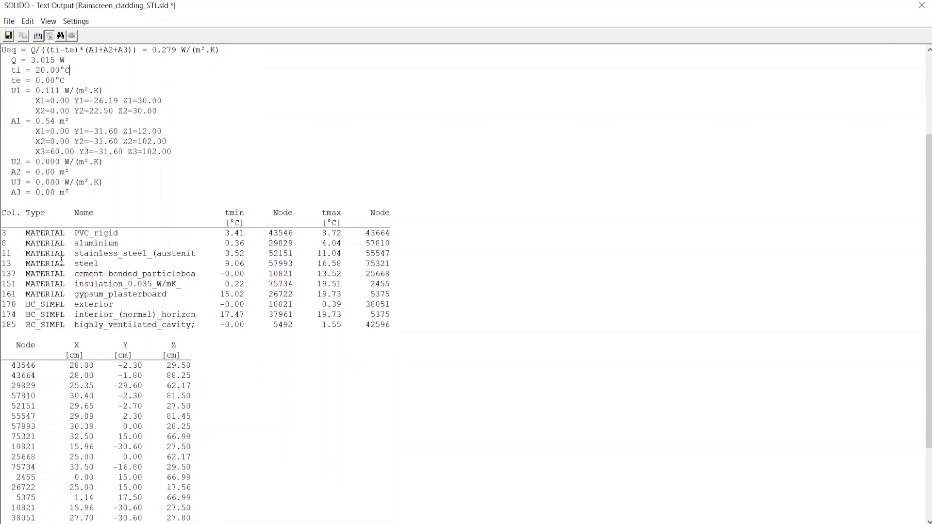
{"action": "scroll", "coordinate": [61, 258], "scroll_direction": "down", "scroll_amount": 1}
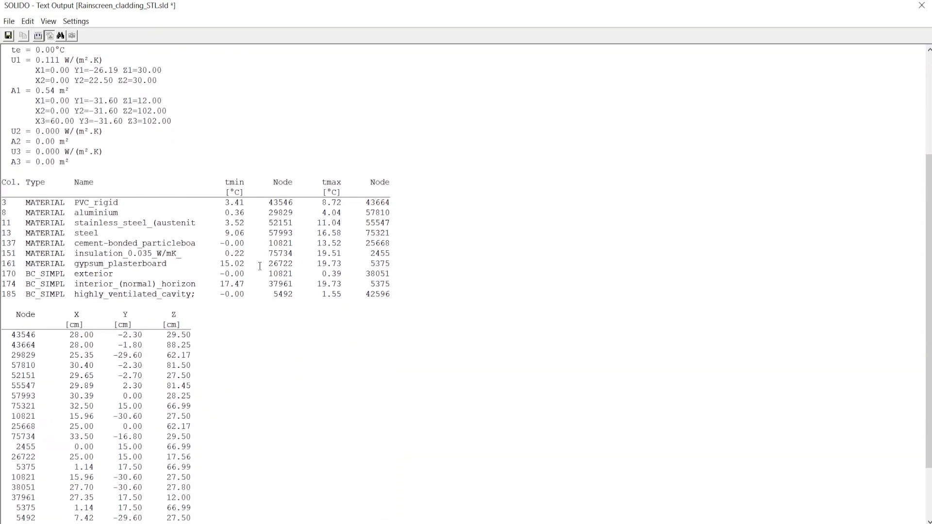
{"action": "scroll", "coordinate": [260, 266], "scroll_direction": "down", "scroll_amount": 3}
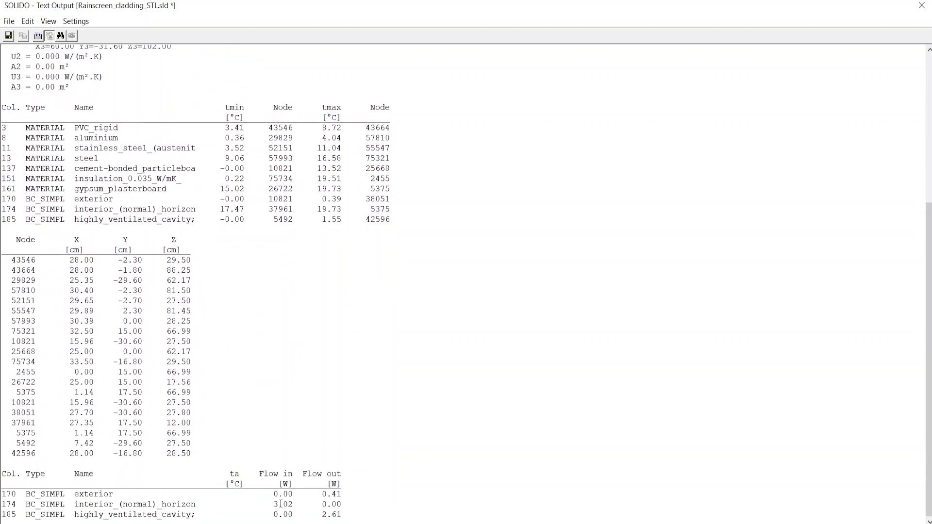
{"action": "left_click", "coordinate": [922, 5]}
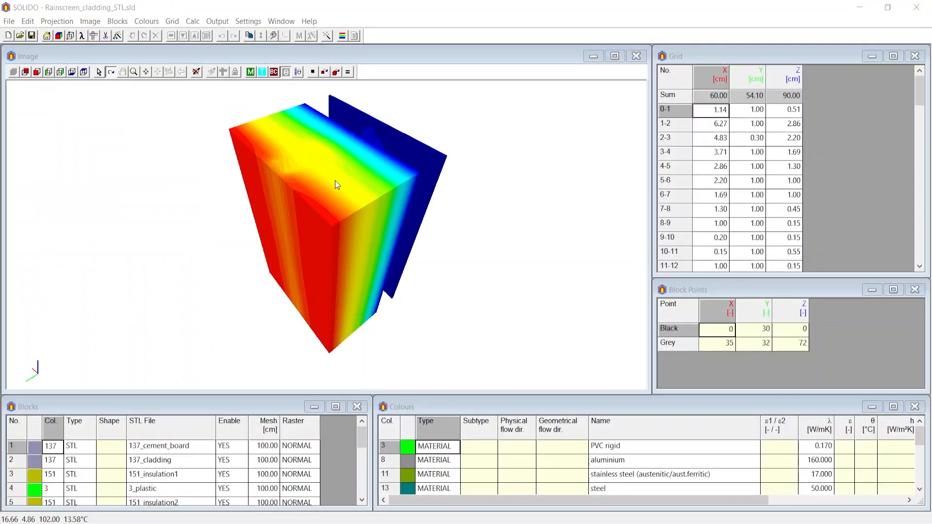
Open the graphic output, check the grid lines and hide them again, and display the isotherms on the temperature view
{"action": "left_click", "coordinate": [341, 36]}
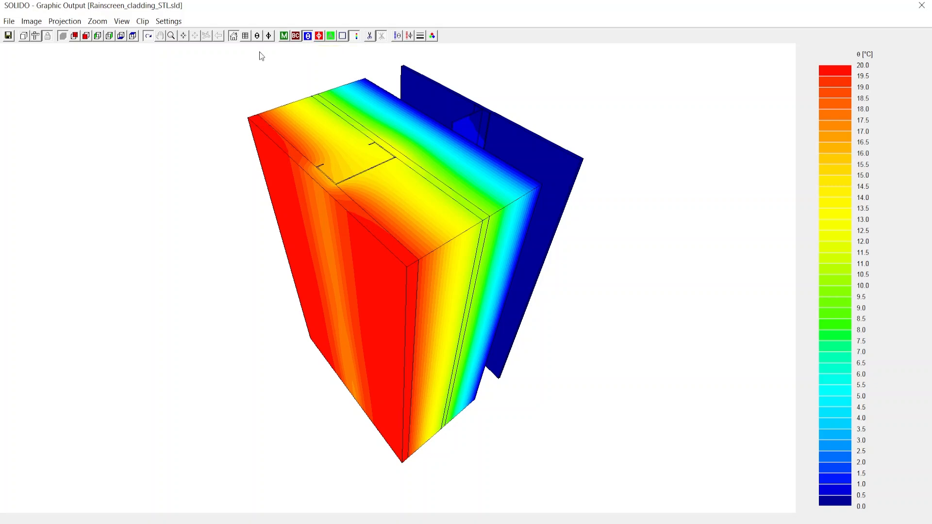
{"action": "left_click", "coordinate": [246, 37]}
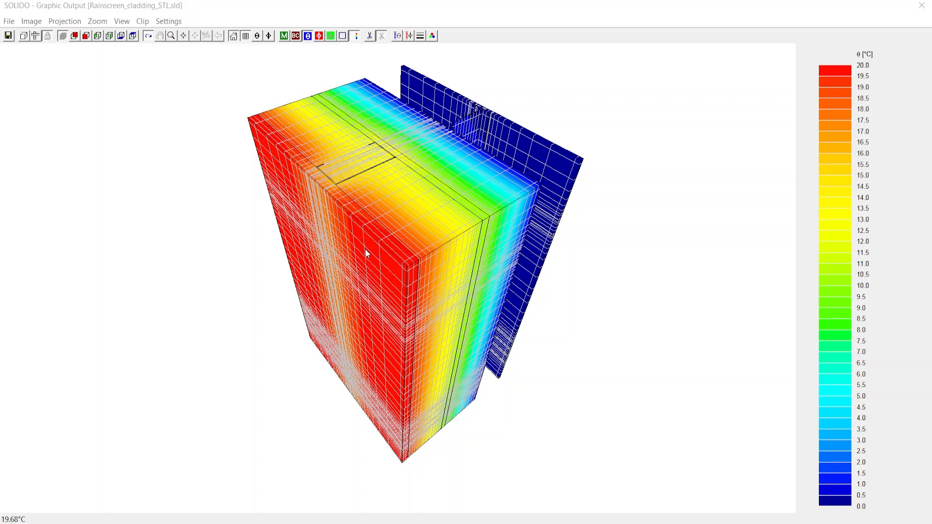
{"action": "left_click", "coordinate": [257, 36]}
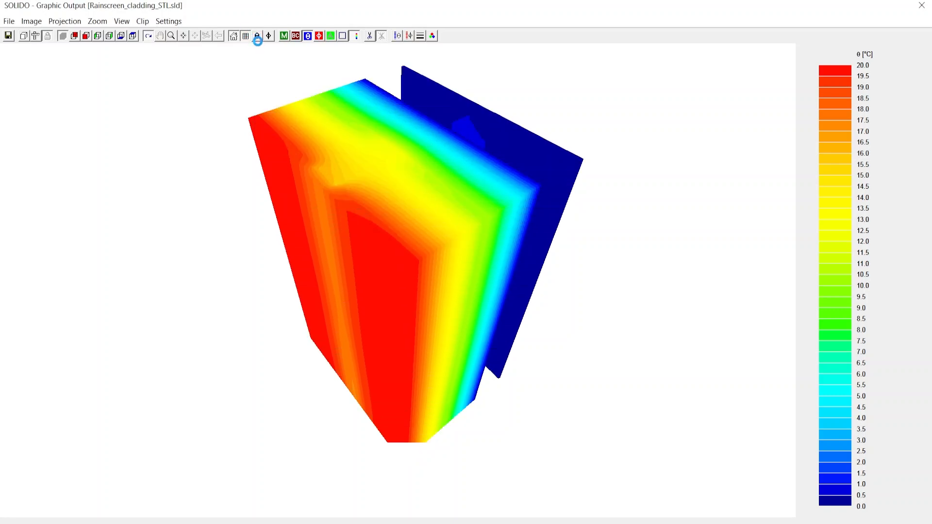
{"action": "left_click", "coordinate": [257, 35]}
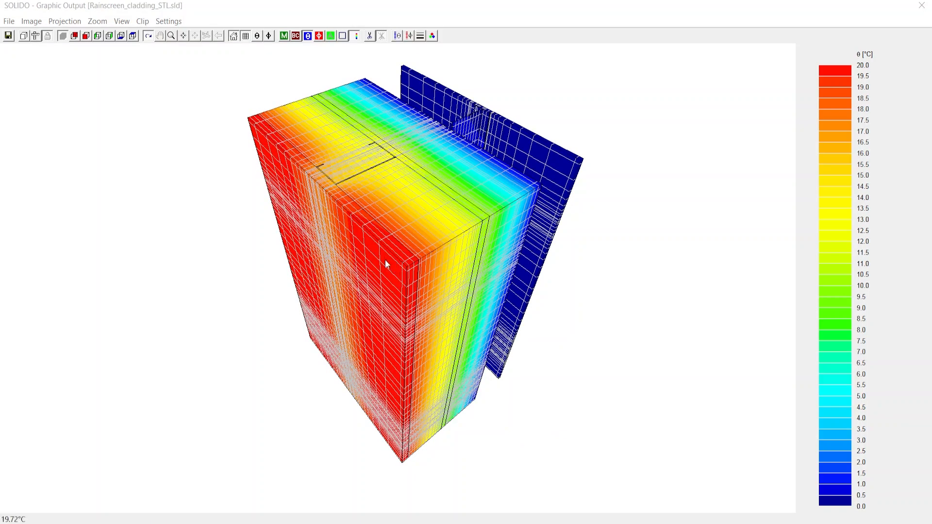
{"action": "left_click", "coordinate": [245, 36]}
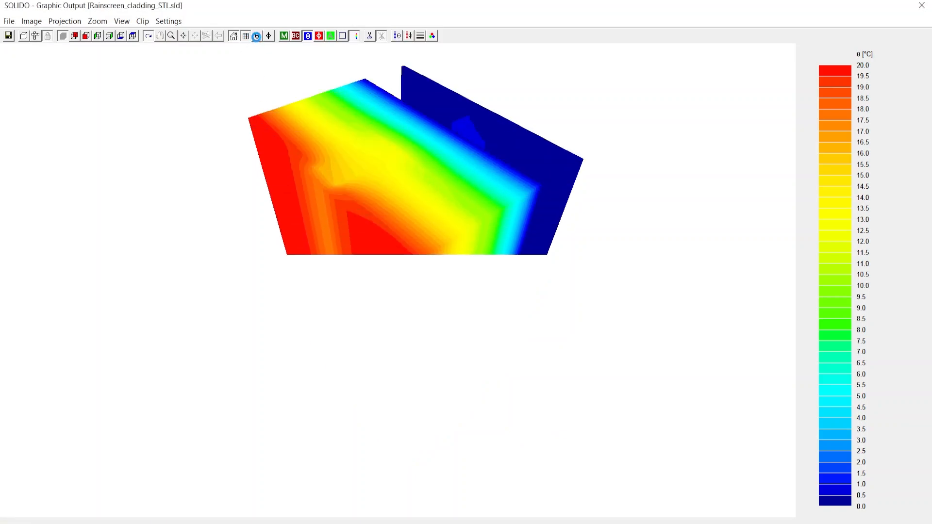
{"action": "left_click", "coordinate": [257, 36]}
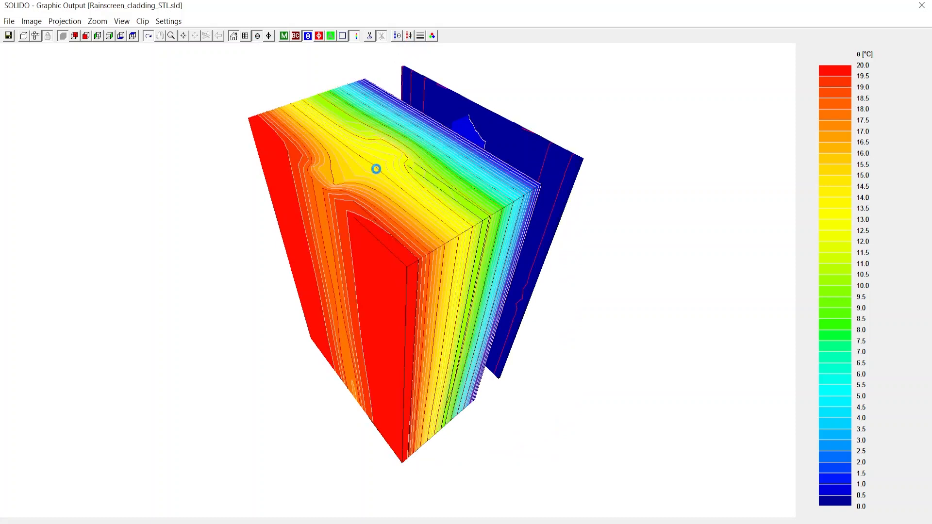
Confirm the temperature range settings with the boundary condition temperatures used as limits
{"action": "left_click", "coordinate": [397, 36]}
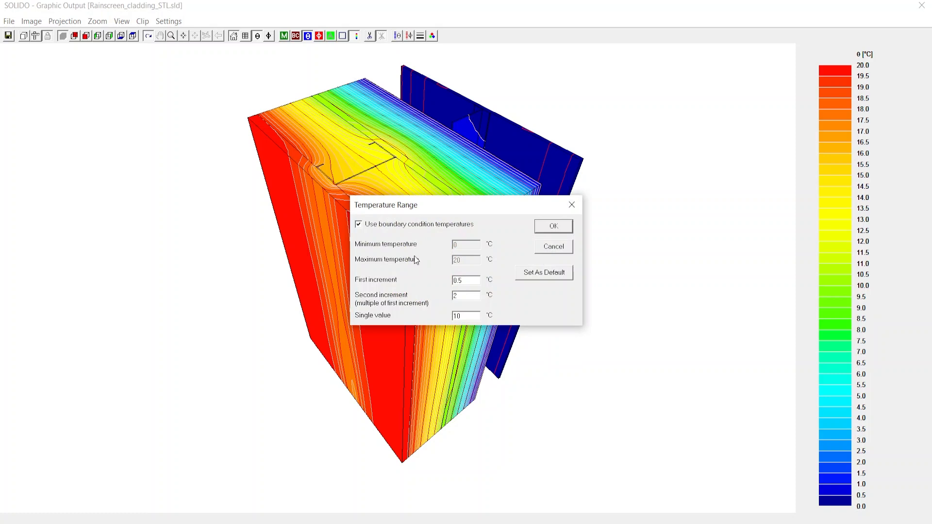
{"action": "left_click", "coordinate": [382, 228]}
{"action": "left_click", "coordinate": [424, 227]}
{"action": "left_click", "coordinate": [554, 227]}
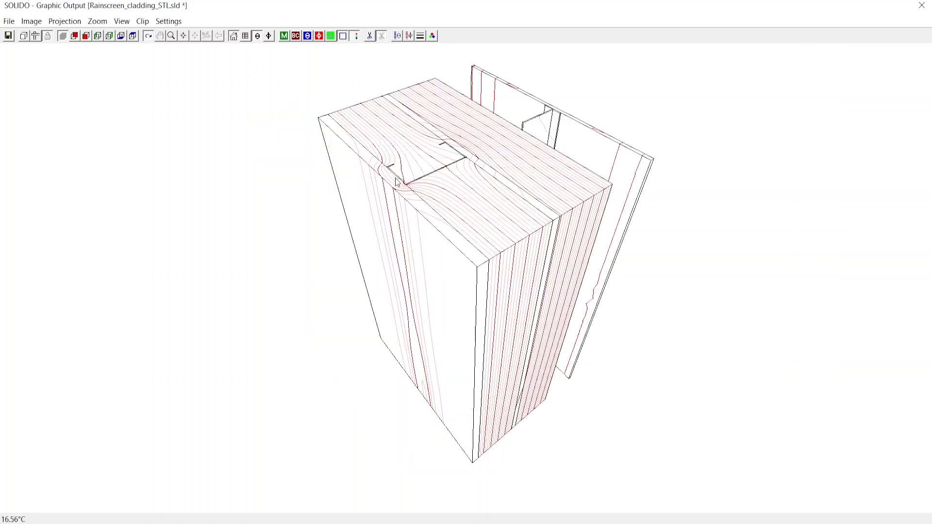
Switch to the unfilled line view and style the single-value isotherm bright green with a width of 3 pixels
{"action": "left_click", "coordinate": [343, 36]}
{"action": "left_click", "coordinate": [416, 39]}
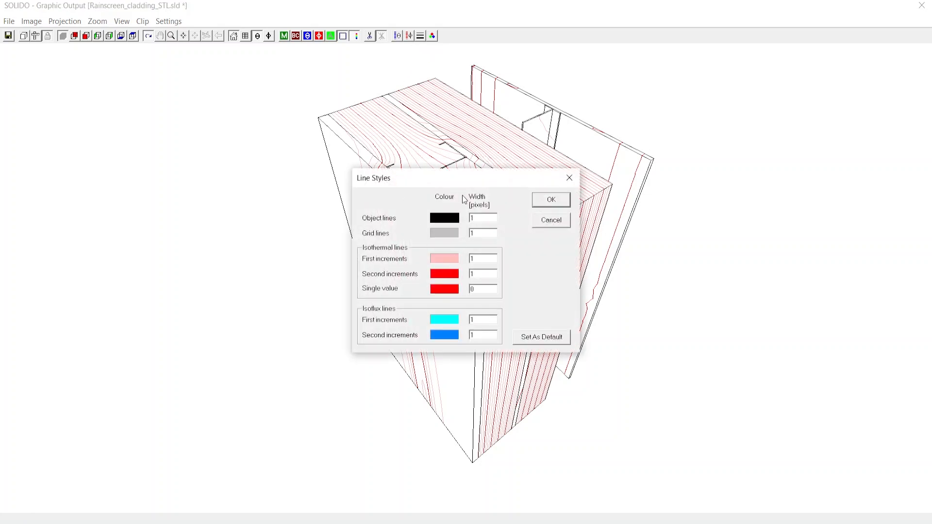
{"action": "left_click_drag", "start_coordinate": [462, 180], "coordinate": [723, 196]}
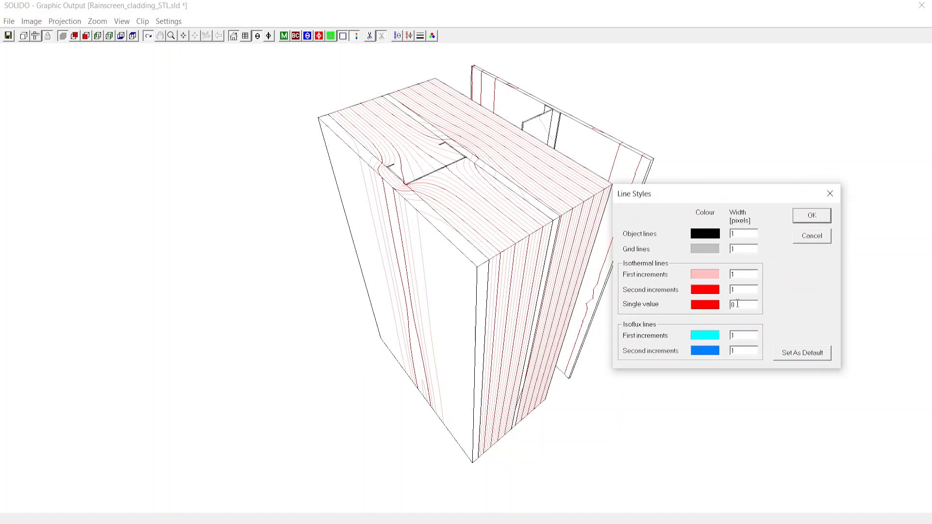
{"action": "left_click_drag", "start_coordinate": [738, 303], "coordinate": [730, 302]}
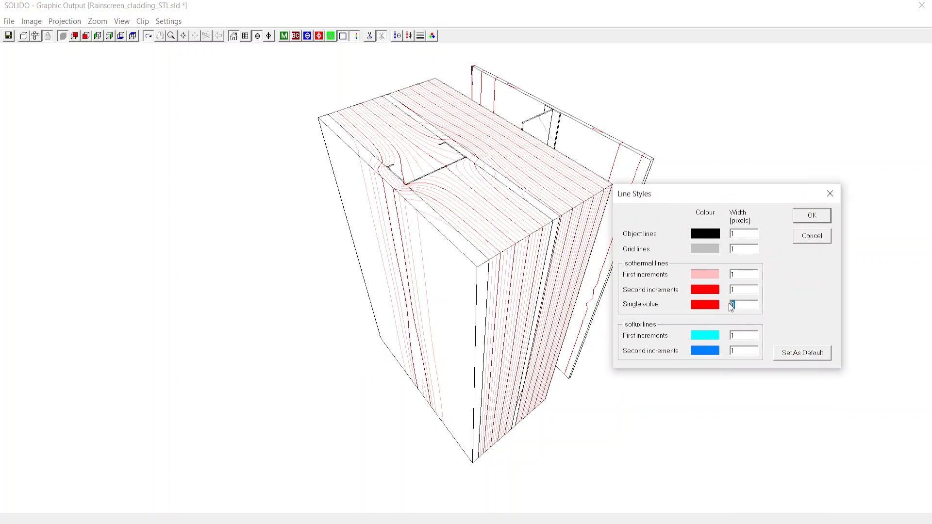
{"action": "left_click", "coordinate": [701, 306]}
{"action": "left_click", "coordinate": [702, 227]}
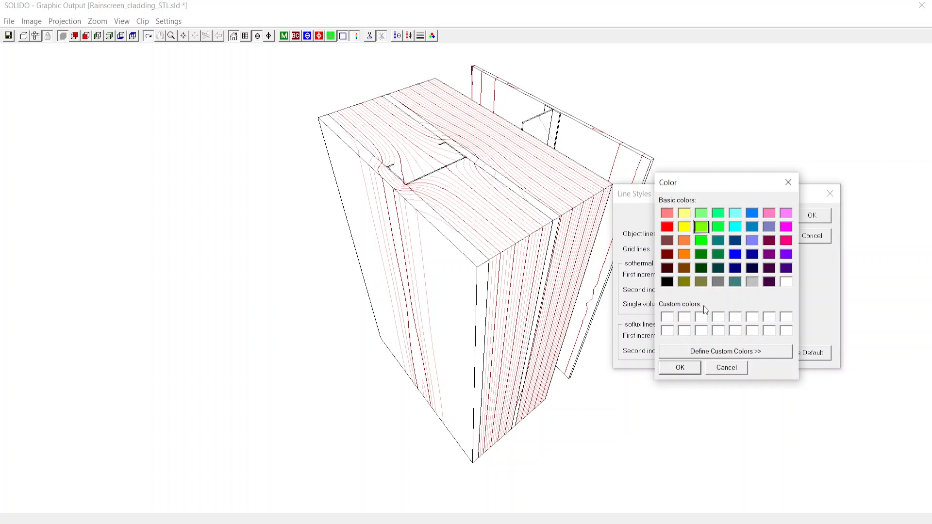
{"action": "left_click", "coordinate": [682, 368]}
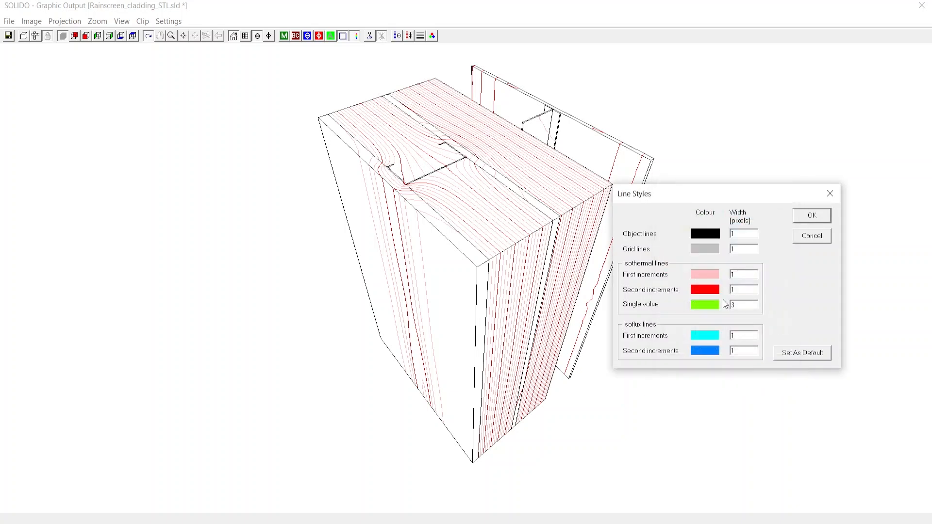
{"action": "left_click", "coordinate": [808, 217]}
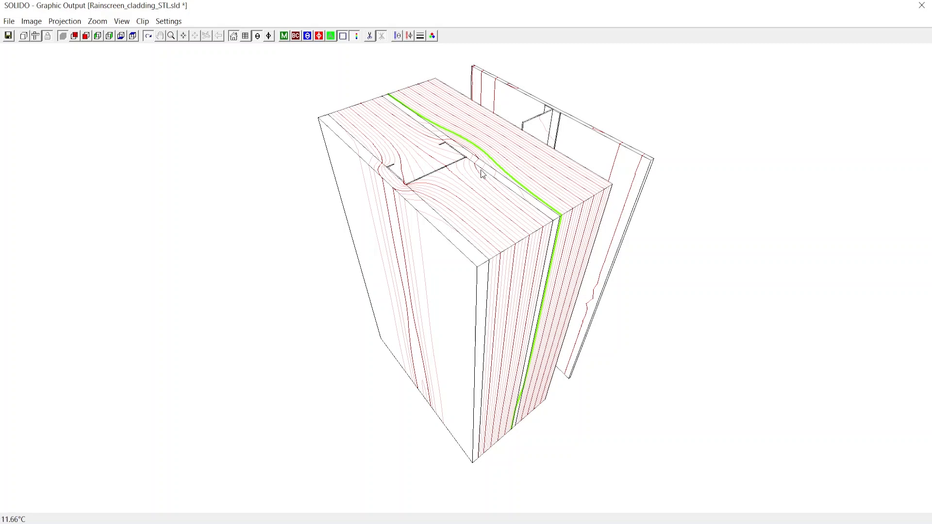
Show the material colours, switch to the boundary condition colours, and replace the isotherms with isoflux lines
{"action": "left_click", "coordinate": [283, 35]}
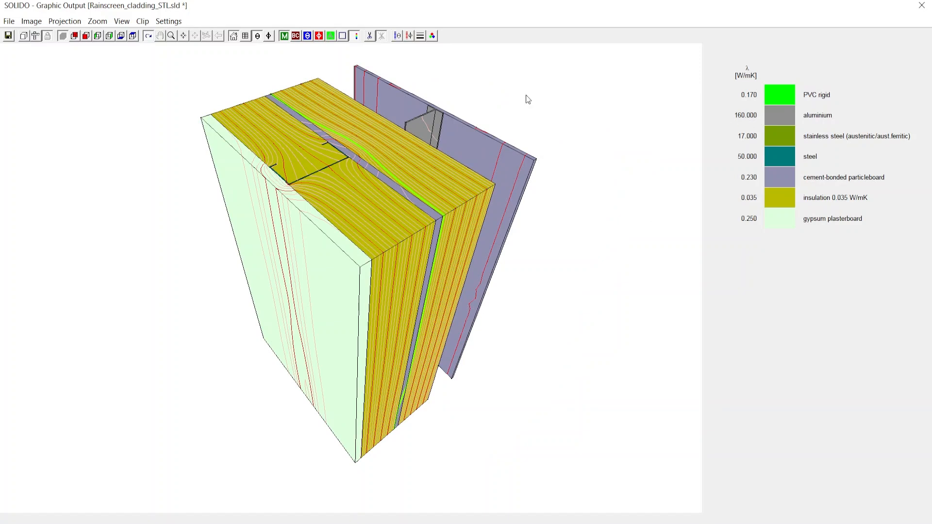
{"action": "left_click", "coordinate": [295, 35]}
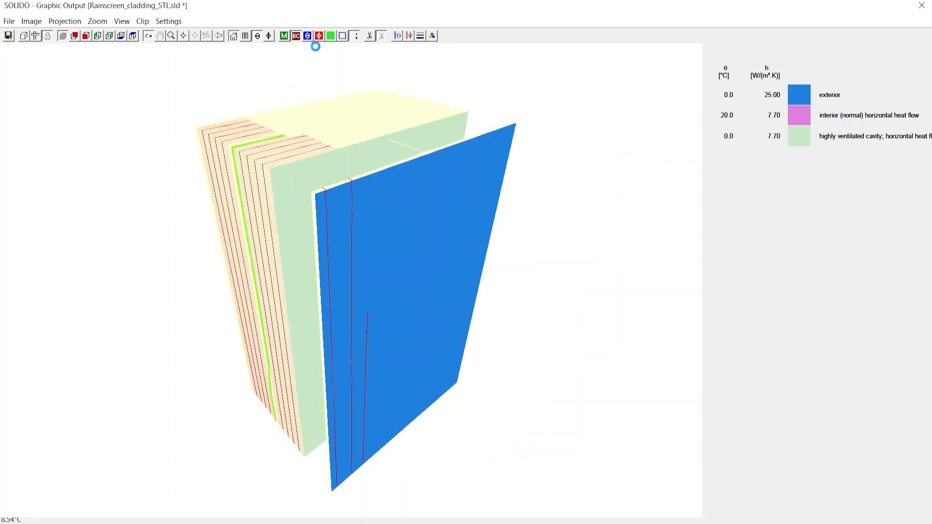
{"action": "left_click", "coordinate": [258, 35]}
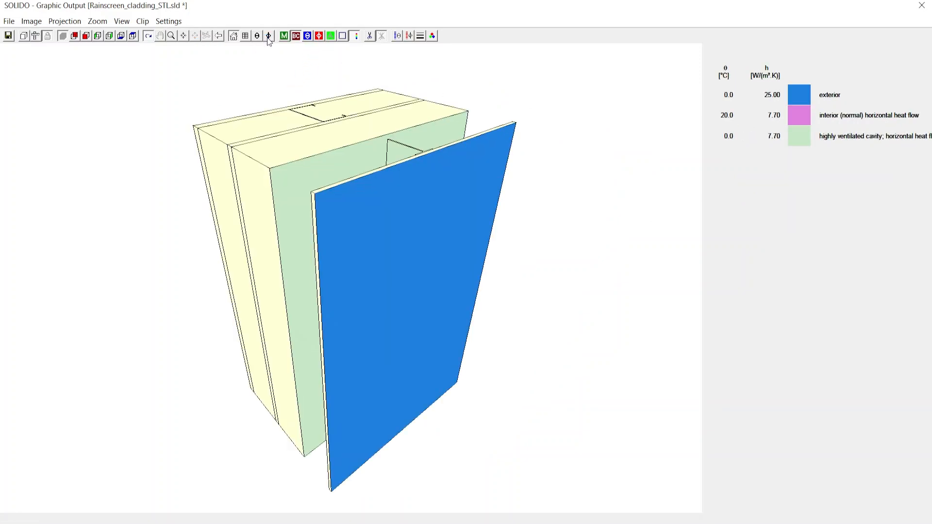
{"action": "left_click", "coordinate": [269, 36]}
Inspect the isoflux lines on the interior wall surface up close and close the graphic output
{"action": "left_click_drag", "start_coordinate": [345, 146], "coordinate": [481, 153]}
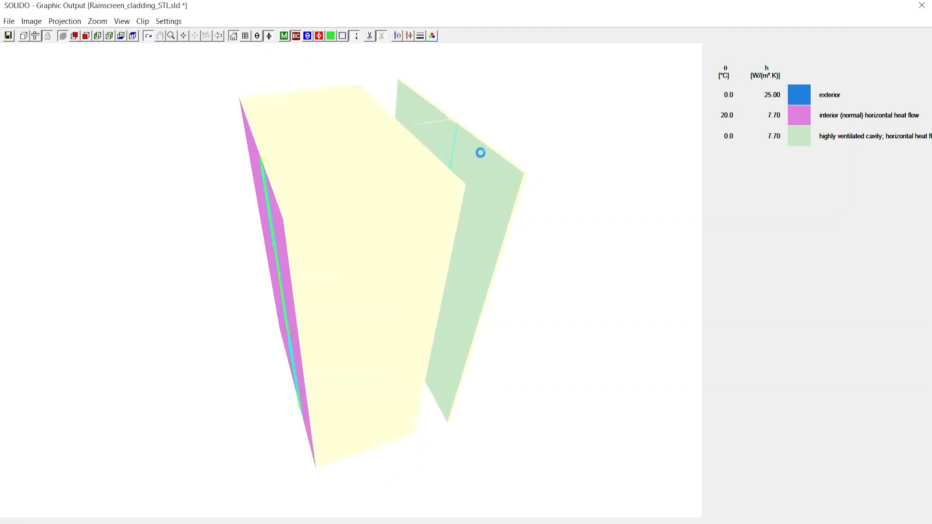
{"action": "left_click_drag", "start_coordinate": [366, 182], "coordinate": [401, 178]}
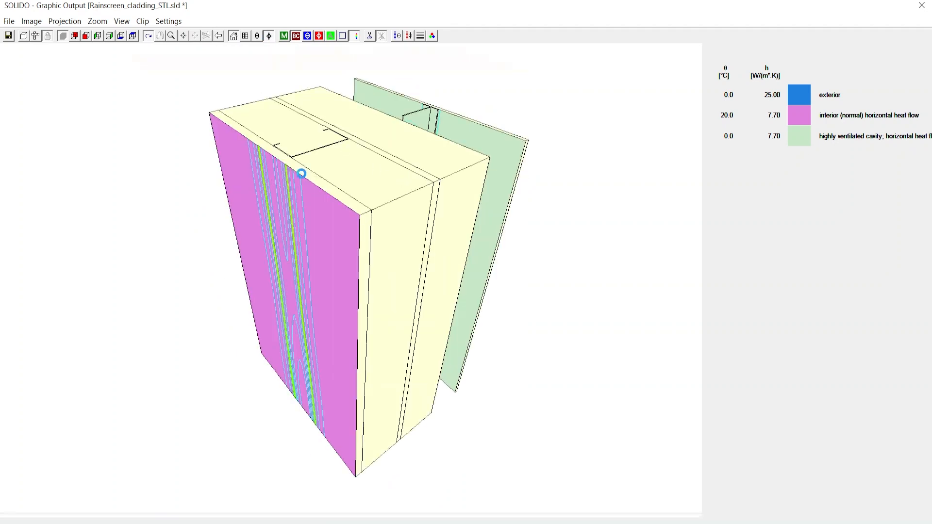
{"action": "scroll", "coordinate": [304, 171], "scroll_direction": "up", "scroll_amount": 5}
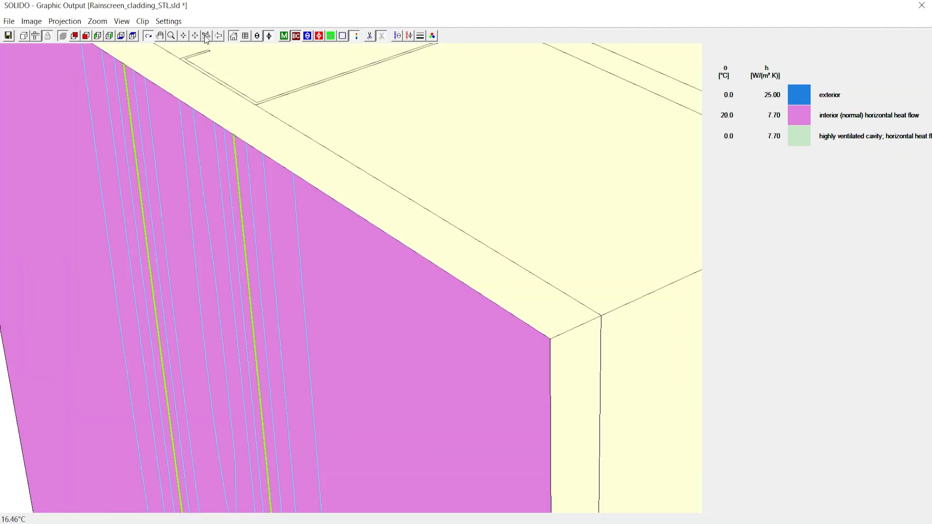
{"action": "scroll", "coordinate": [205, 96], "scroll_direction": "down", "scroll_amount": 5}
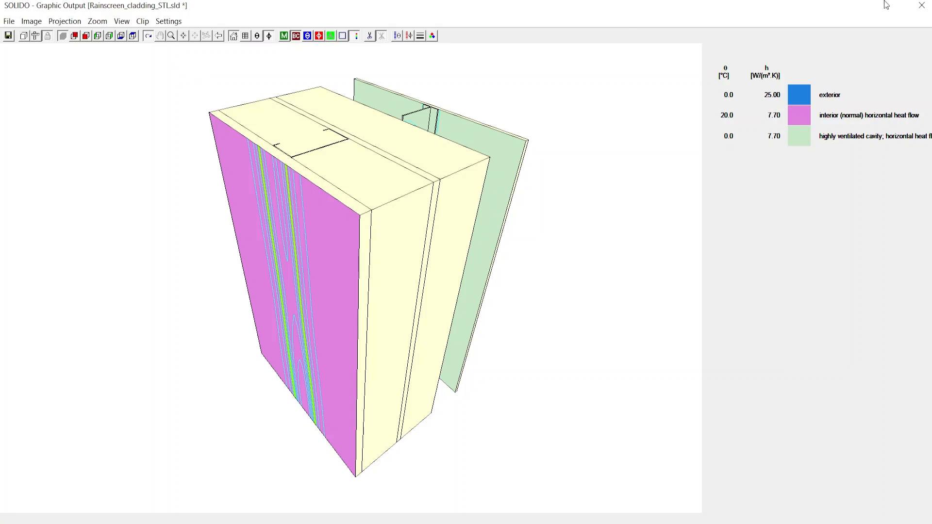
{"action": "left_click", "coordinate": [922, 6]}
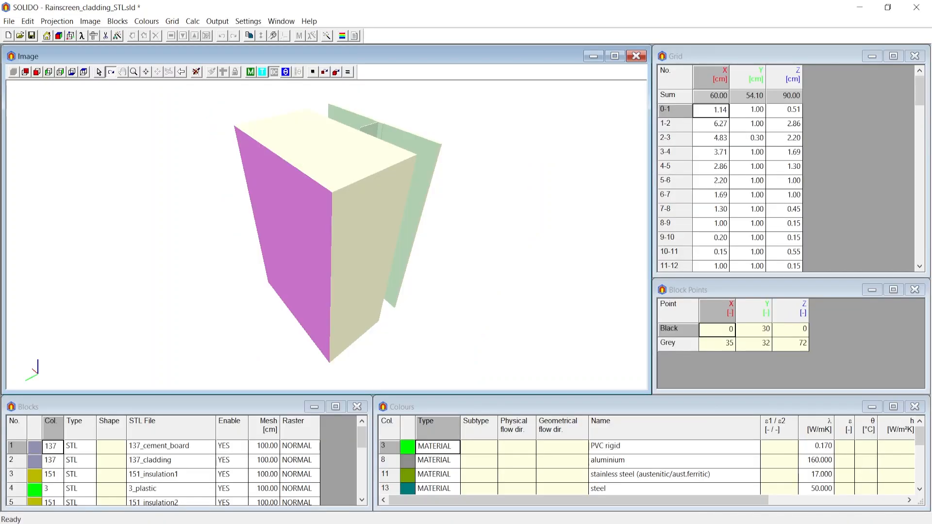